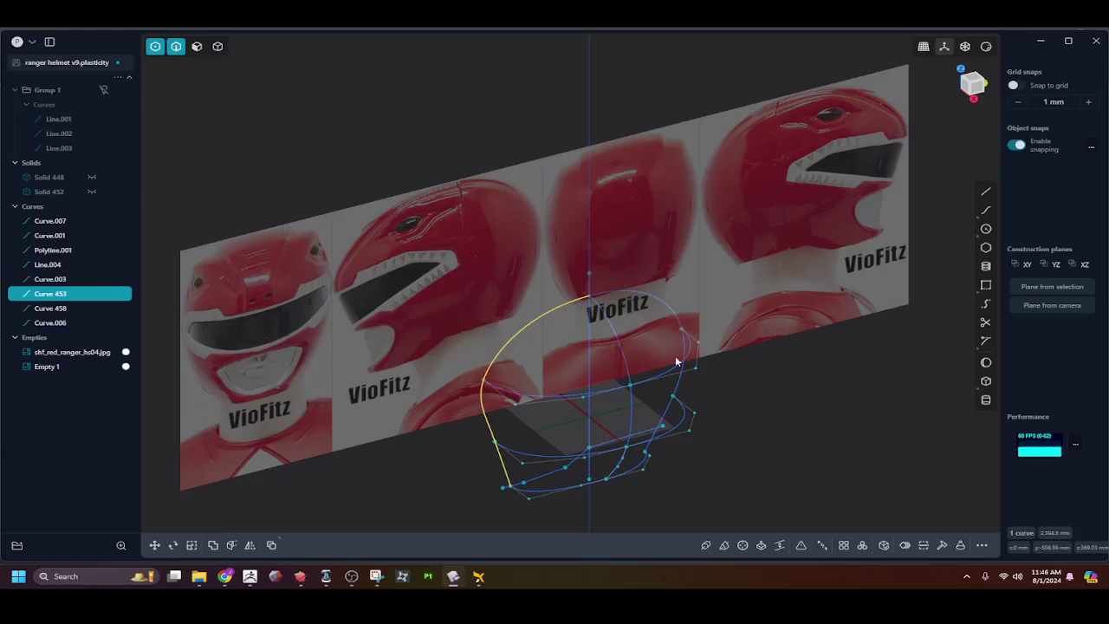
# Create an XNurbs surface bounded by the helmet's side-profile curves, using the vertical cross-section curve and the three horizontal curves as guides
pyautogui.click(757, 399)
pyautogui.write('fxnu')
pyautogui.press('Return')
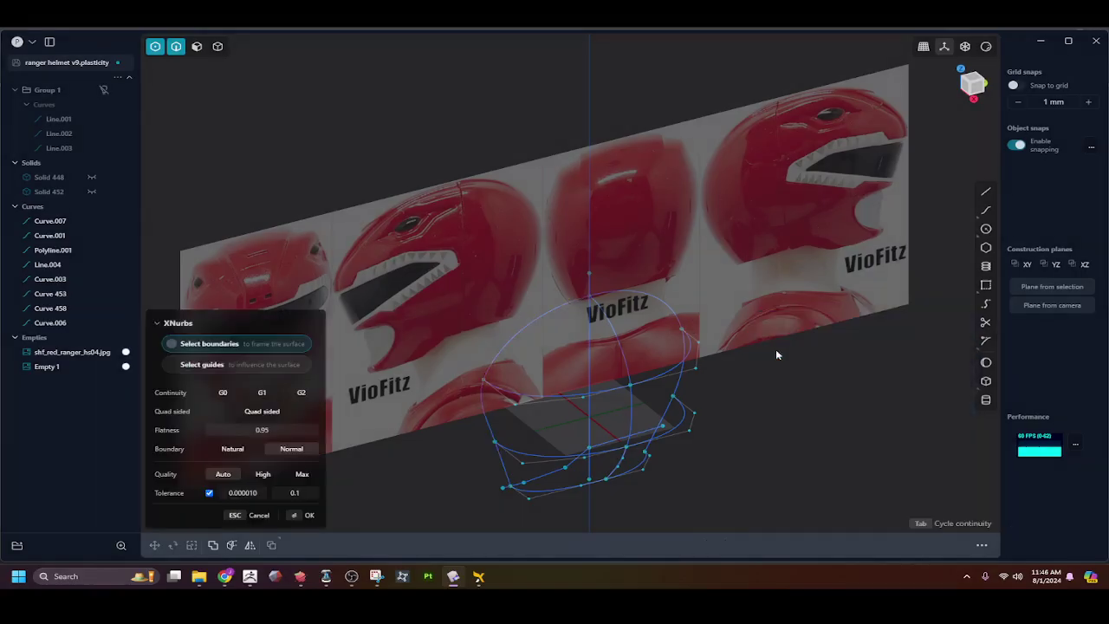
pyautogui.click(539, 321)
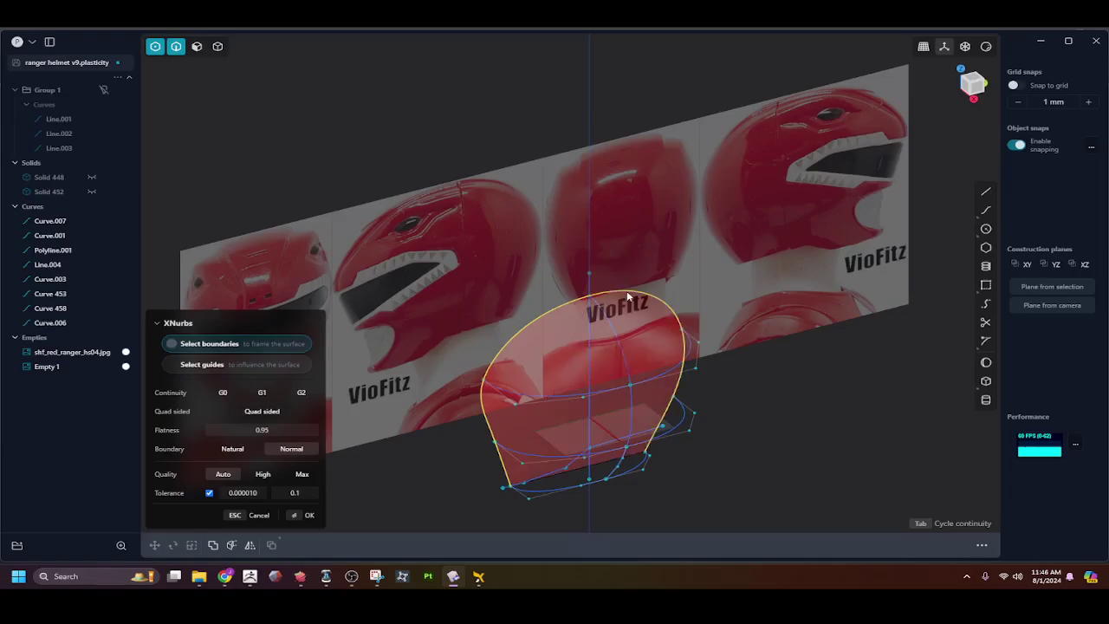
pyautogui.click(268, 367)
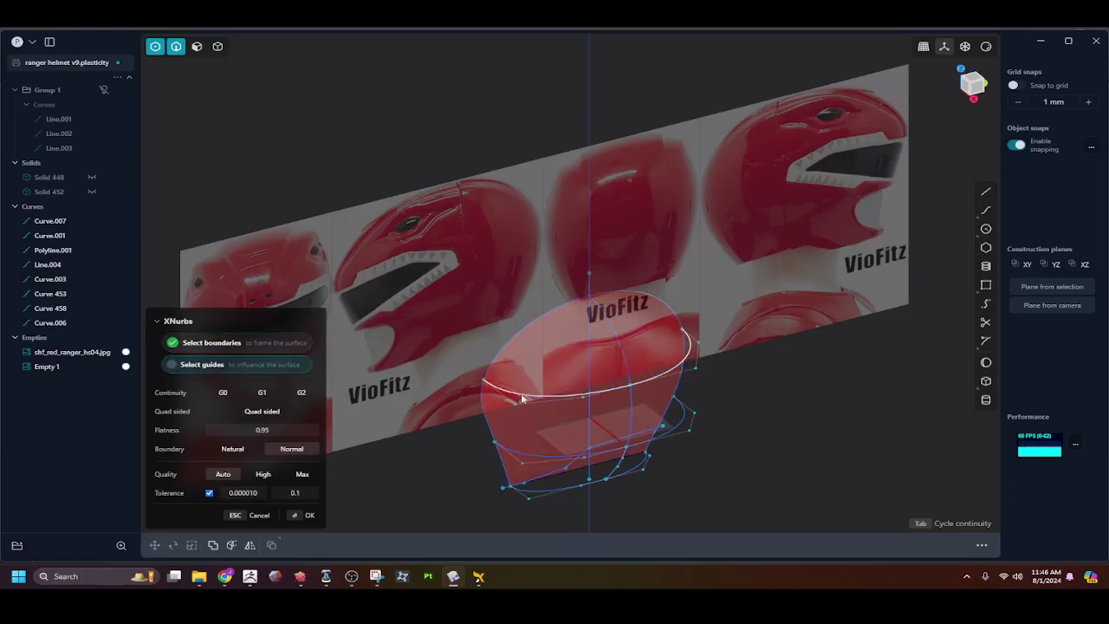
pyautogui.click(629, 366)
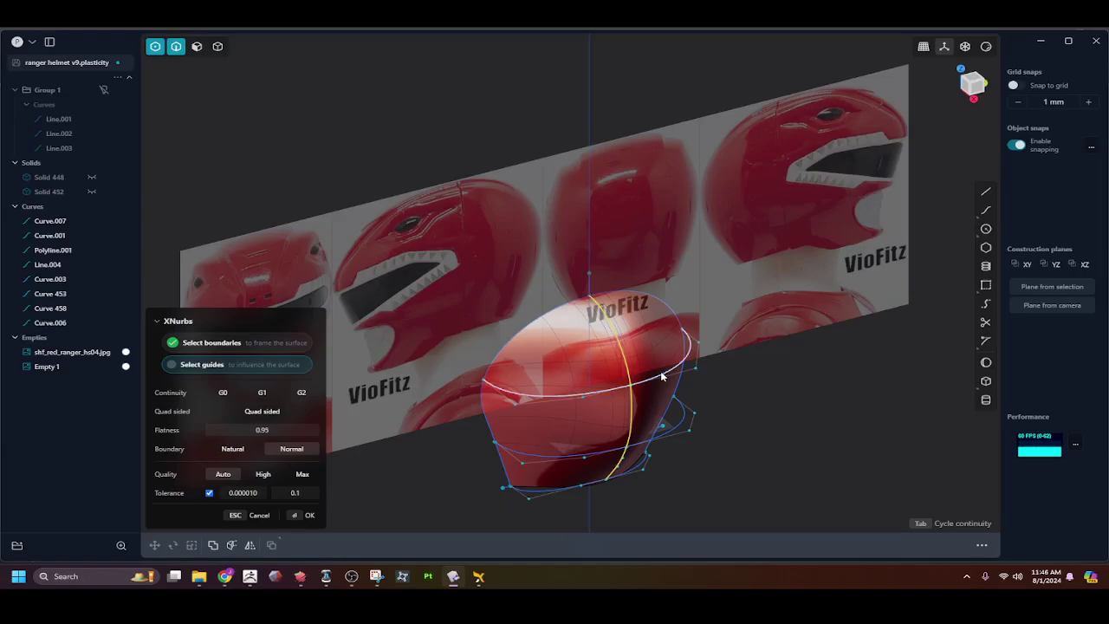
pyautogui.click(663, 377)
pyautogui.click(661, 440)
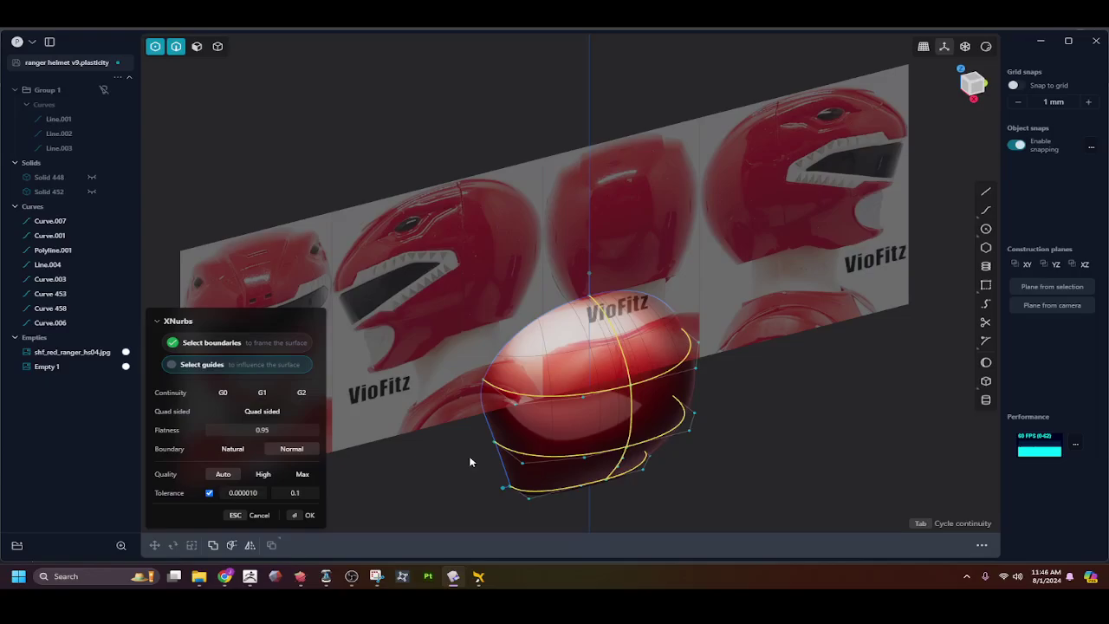
pyautogui.press('Return')
# Mirror the half-helmet sheet across the X axis to form the full helmet shell
pyautogui.moveTo(461, 456); pyautogui.dragTo(332, 373, button='middle')
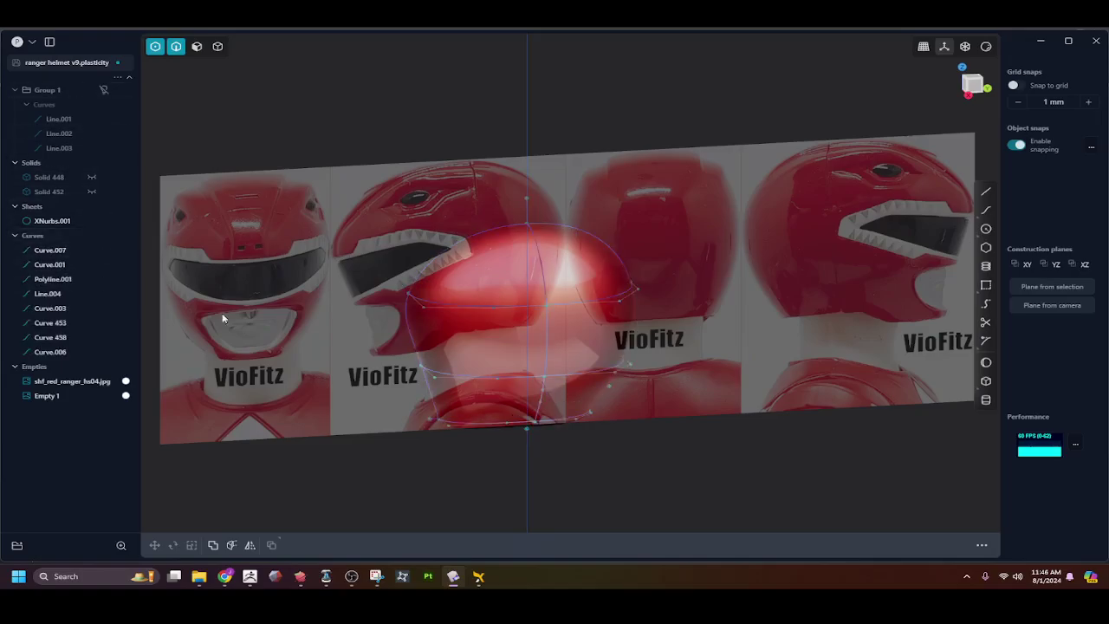
pyautogui.press('4')
pyautogui.click(465, 356)
pyautogui.moveTo(422, 396); pyautogui.dragTo(537, 422, button='middle')
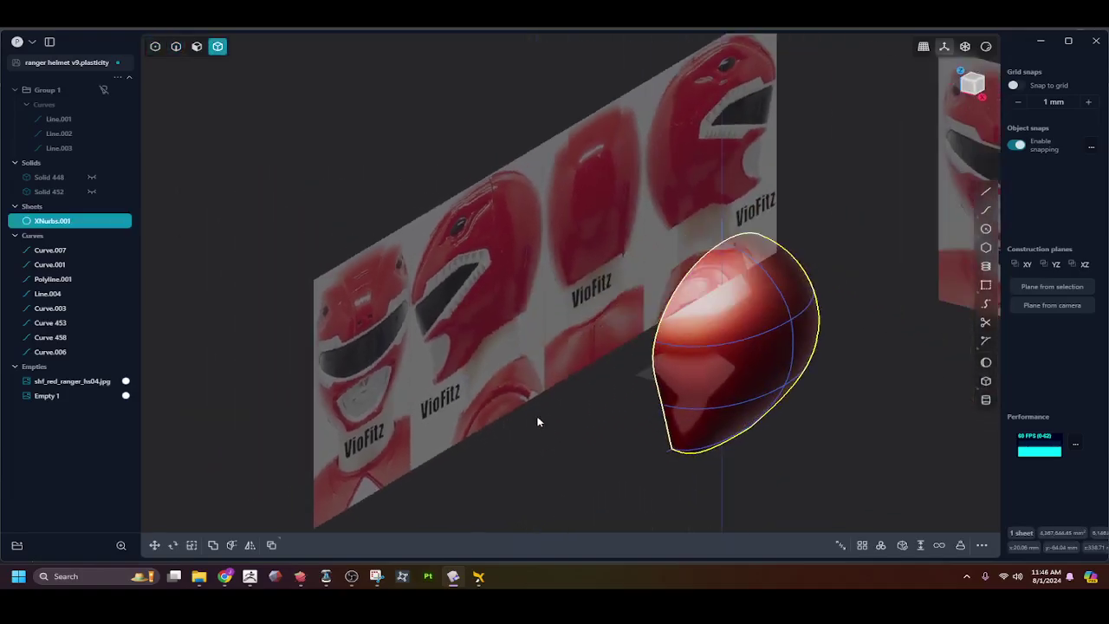
pyautogui.hotkey('alt', 'x')
pyautogui.press('Return')
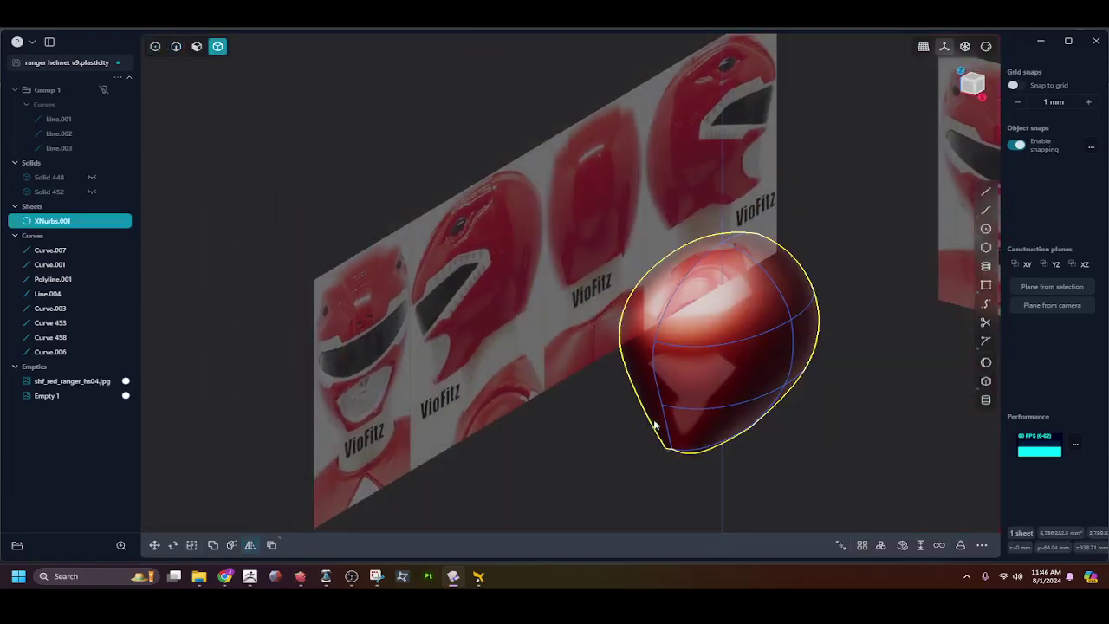
pyautogui.click(631, 429)
pyautogui.moveTo(631, 429); pyautogui.dragTo(430, 394, button='middle')
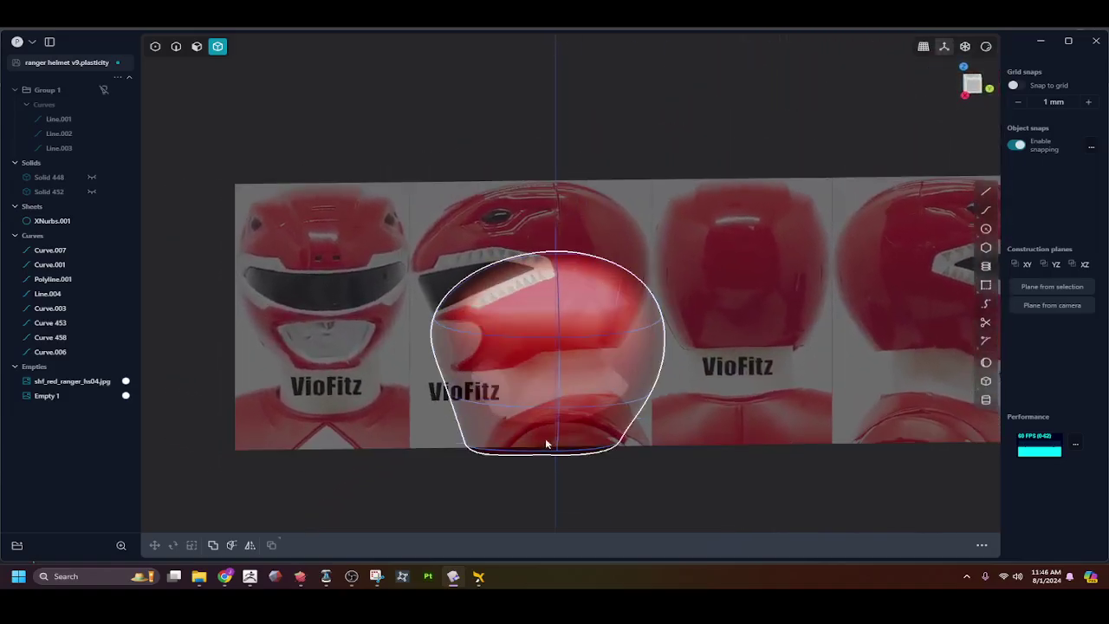
# Patch the open bottom of the helmet sheet along its lower edges with G0 continuity
pyautogui.moveTo(545, 444); pyautogui.dragTo(598, 464, button='middle')
pyautogui.press('2')
pyautogui.click(601, 463)
pyautogui.press('e')
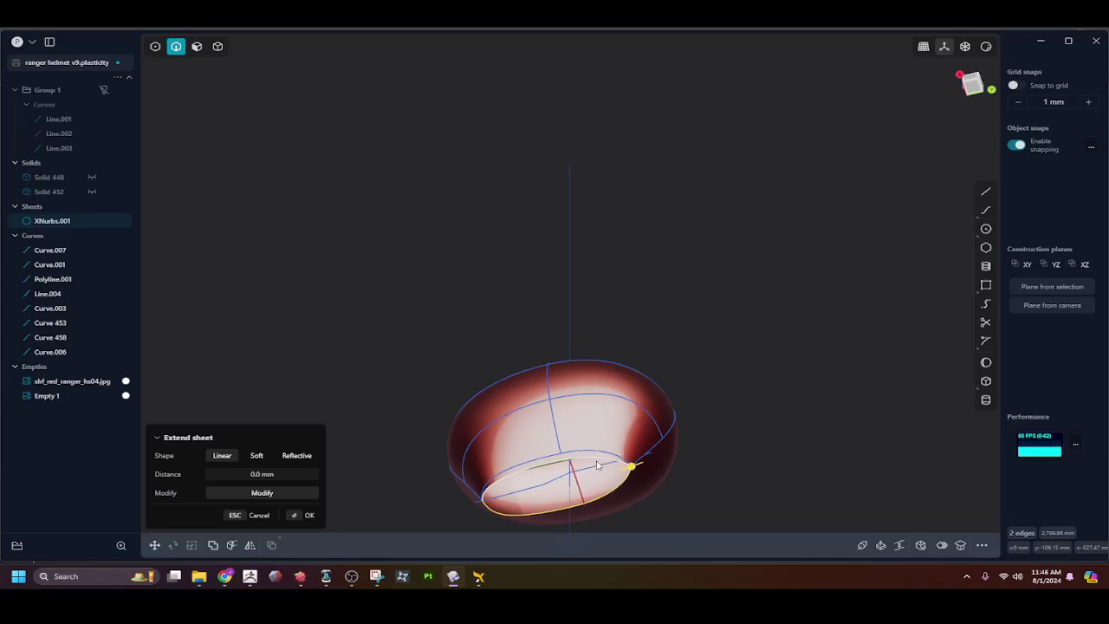
pyautogui.hotkey('shift', 'f')
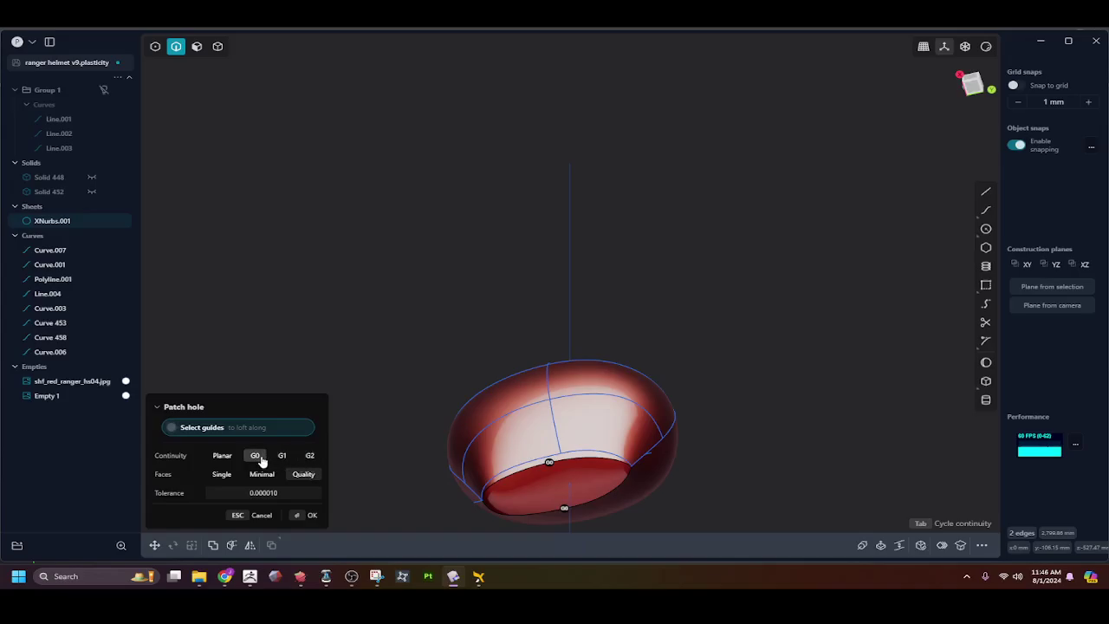
pyautogui.press('Return')
# Cut the helmet solid with the stepped neckline polyline in the right view and delete the piece below it
pyautogui.moveTo(490, 403); pyautogui.dragTo(496, 500, button='middle')
pyautogui.moveTo(612, 501); pyautogui.dragTo(450, 495, button='middle')
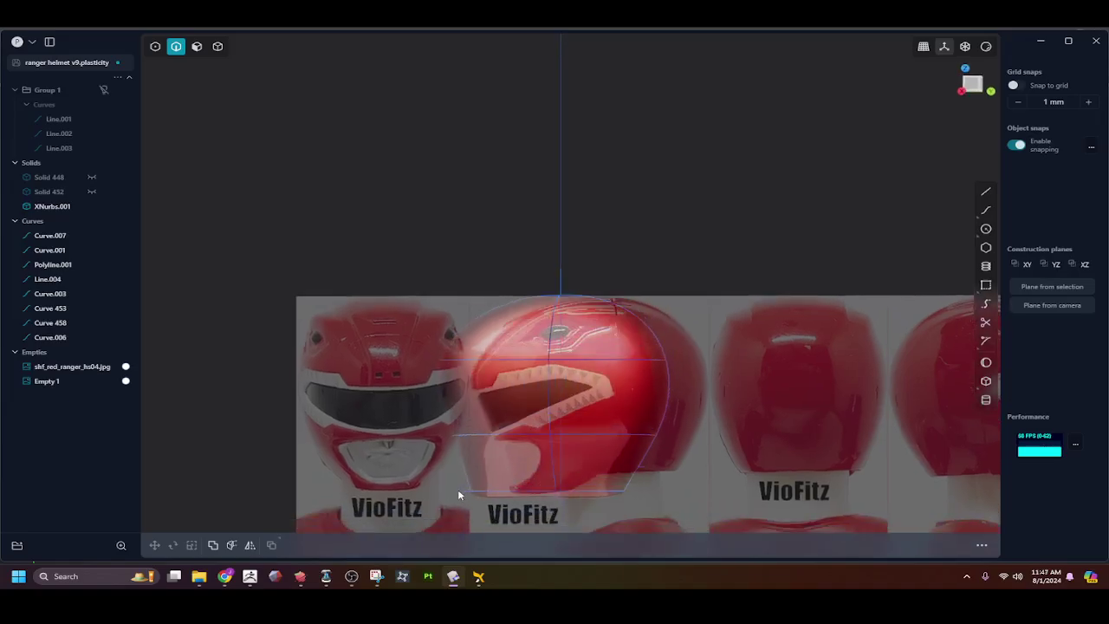
pyautogui.click(464, 496)
pyautogui.press('KP_3')
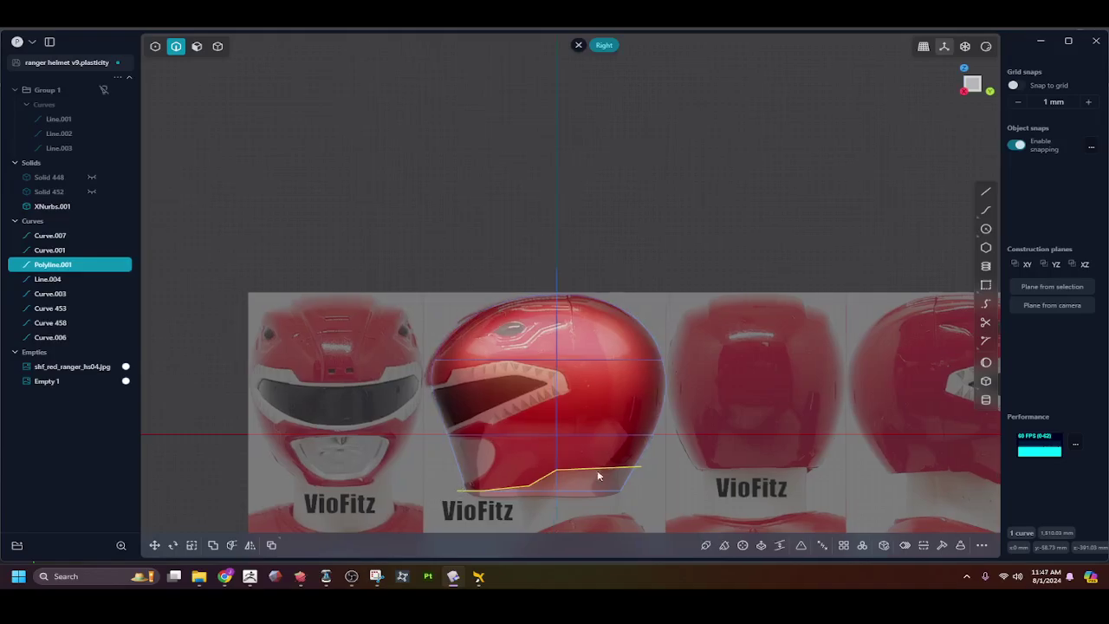
pyautogui.press('e')
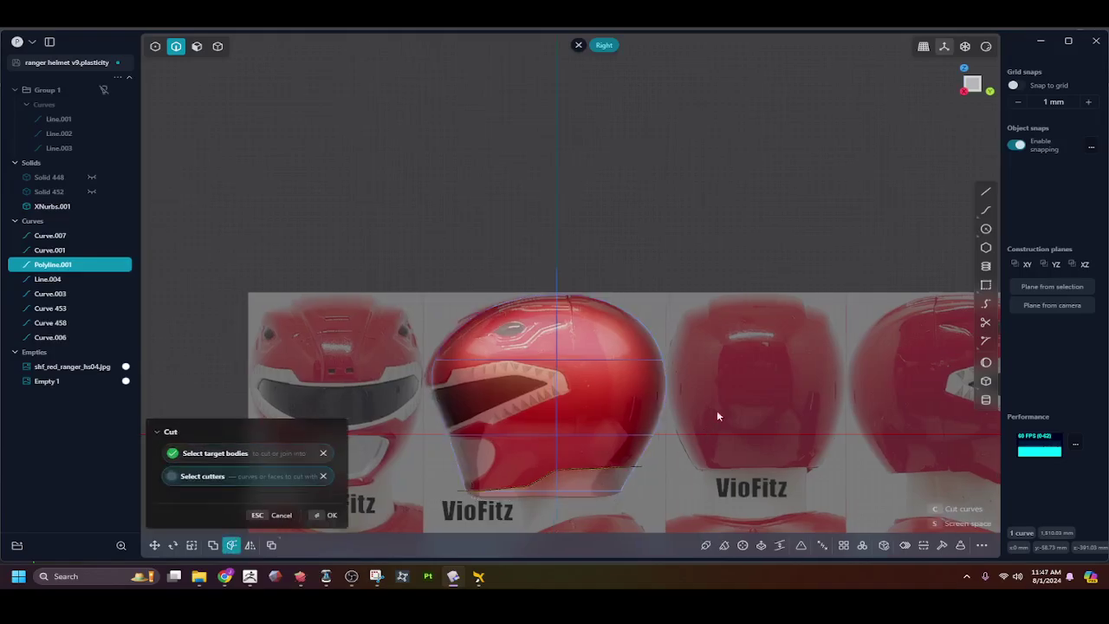
pyautogui.press('Return')
pyautogui.press('Delete')
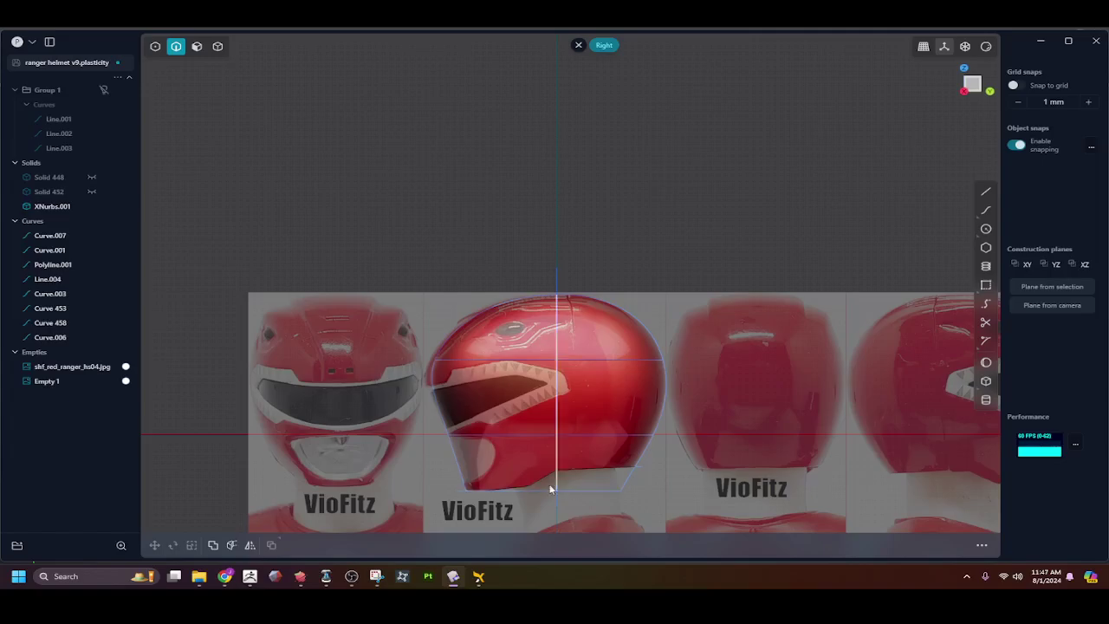
# Select the helmet solid and hide all curves and reference images so only the body remains on display
pyautogui.click(515, 469)
pyautogui.moveTo(515, 469); pyautogui.dragTo(251, 338, button='middle')
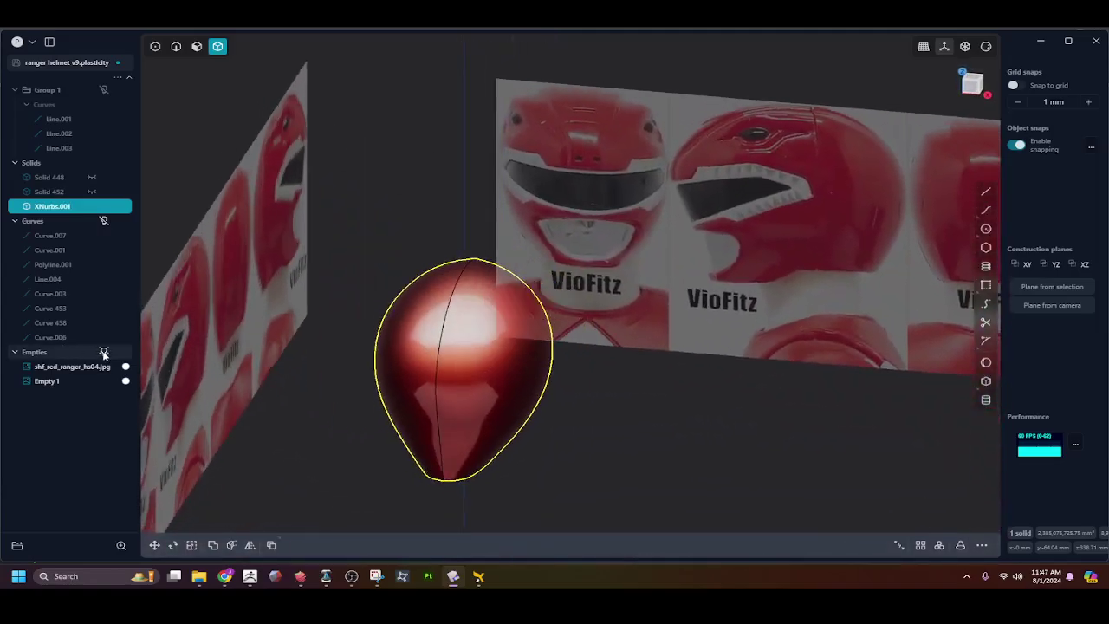
pyautogui.click(104, 353)
pyautogui.moveTo(557, 425); pyautogui.dragTo(508, 352, button='middle')
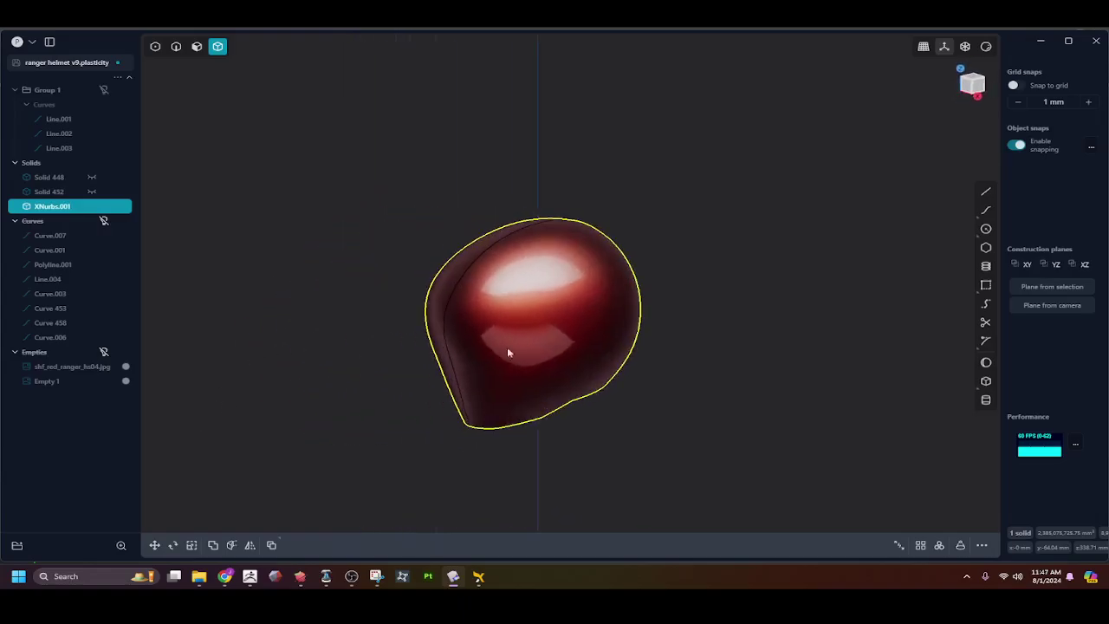
# Inspect the helmet's surface flow with the vertical zebra-stripe shading and restore the glossy red shading
pyautogui.click(985, 51)
pyautogui.click(984, 50)
pyautogui.rightClick(985, 50)
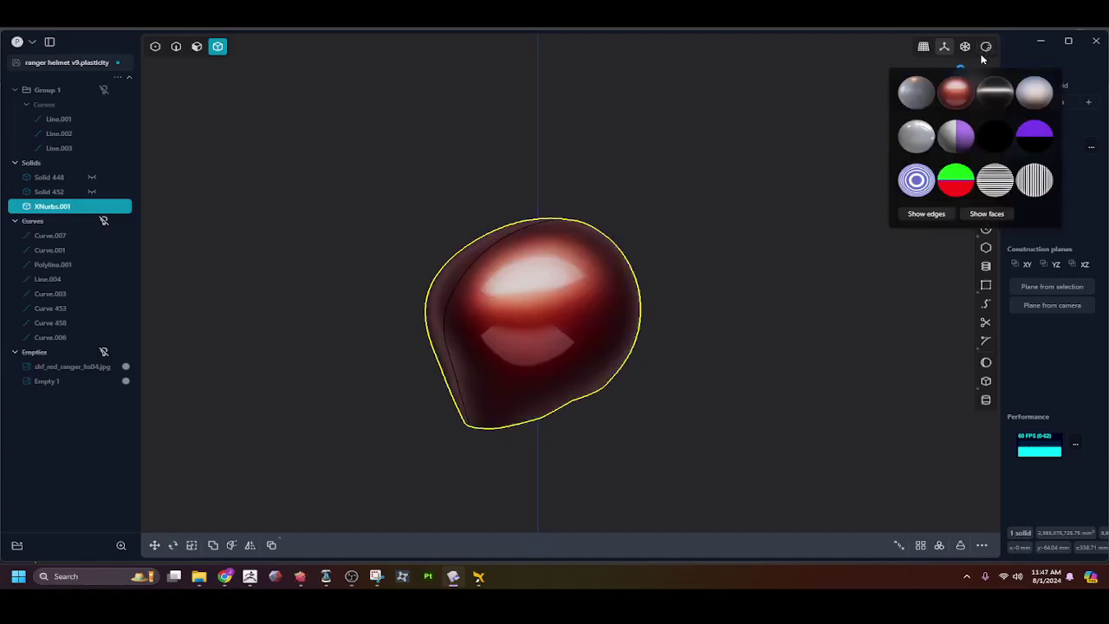
pyautogui.click(1034, 181)
pyautogui.moveTo(587, 318); pyautogui.dragTo(552, 347, button='middle')
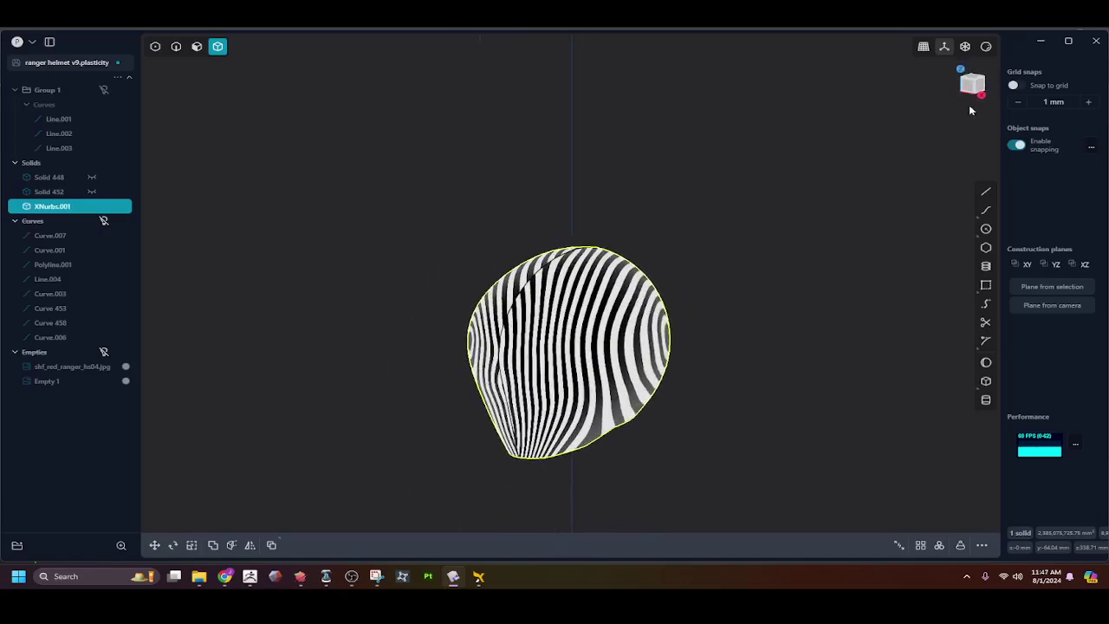
pyautogui.click(985, 48)
pyautogui.click(955, 94)
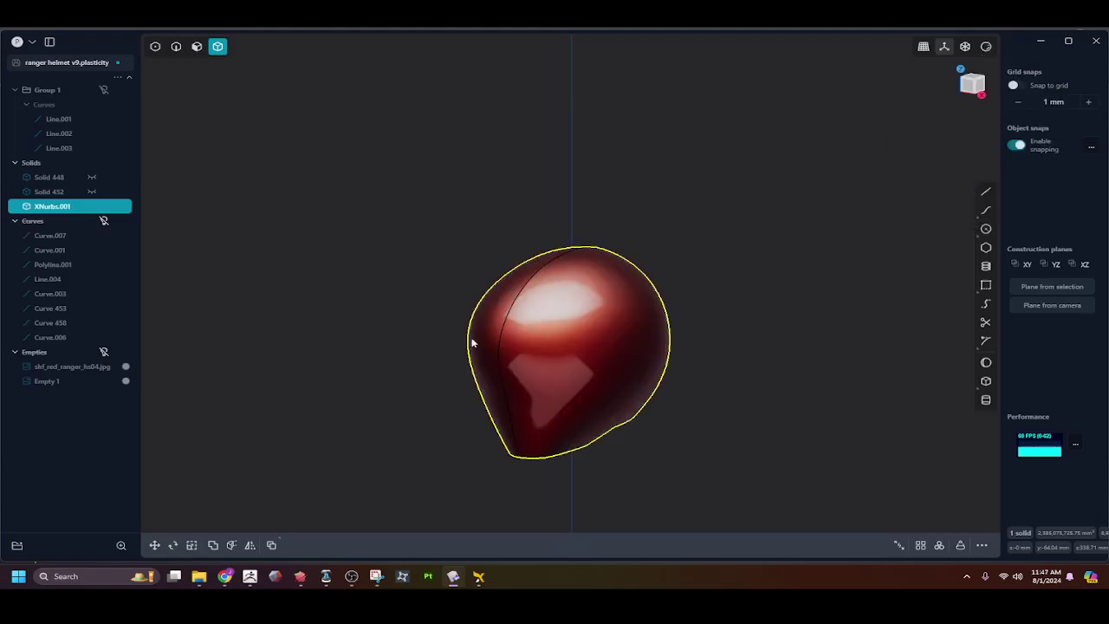
pyautogui.moveTo(604, 360); pyautogui.dragTo(564, 307, button='middle')
pyautogui.press('3')
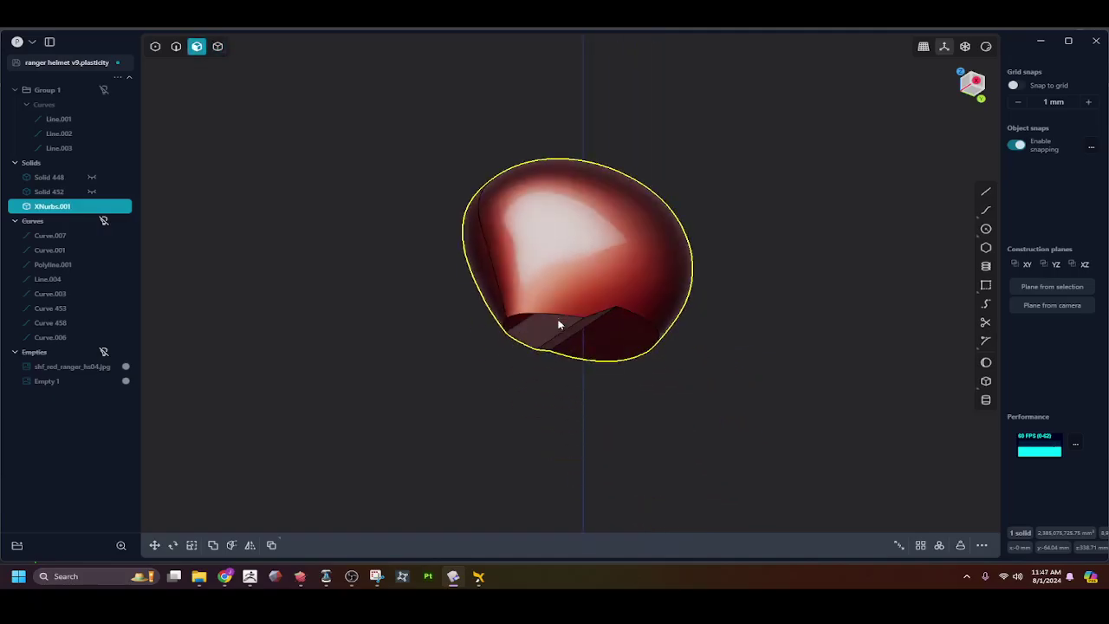
pyautogui.click(561, 320)
pyautogui.press('o')
pyautogui.press('Escape')
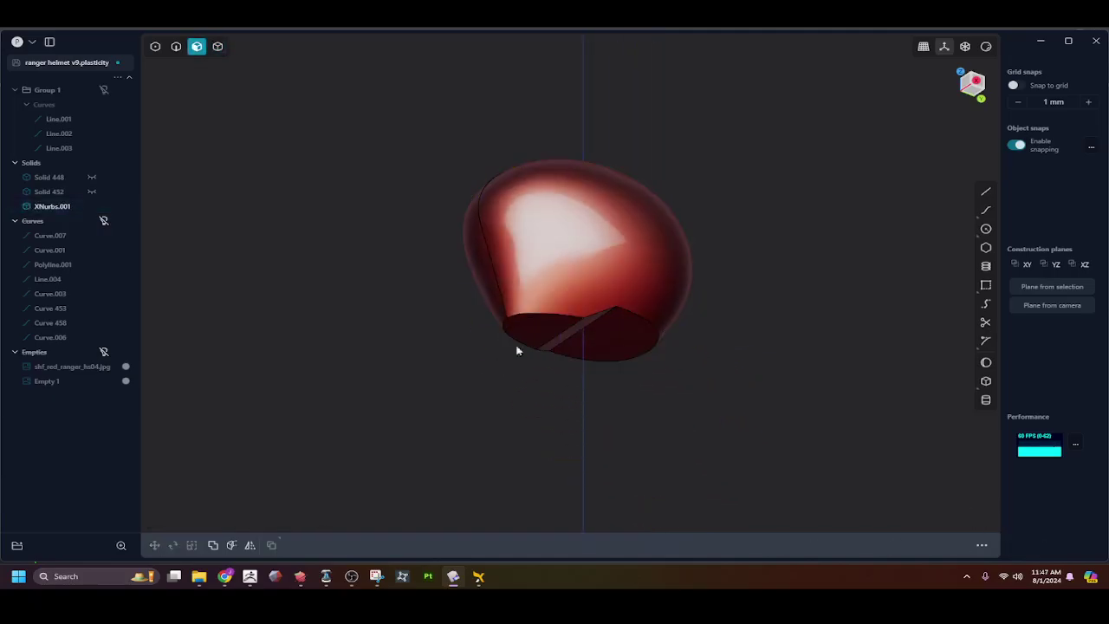
# Fillet the loop of edges around the helmet's bottom opening with a distance of about 72 mm
pyautogui.press('2')
pyautogui.doubleClick(566, 318)
pyautogui.press('f')
pyautogui.moveTo(585, 319); pyautogui.dragTo(589, 325)
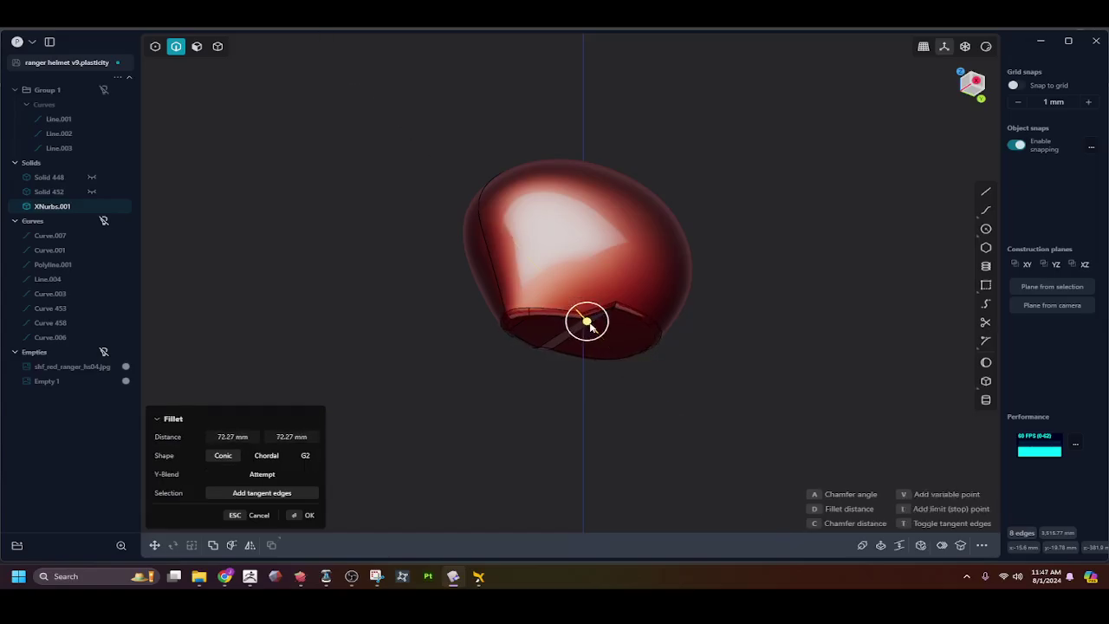
pyautogui.press('Return')
# Show the reference images, compare the helmet with them in the front and right views, and hide them again
pyautogui.moveTo(577, 258); pyautogui.dragTo(642, 334, button='middle')
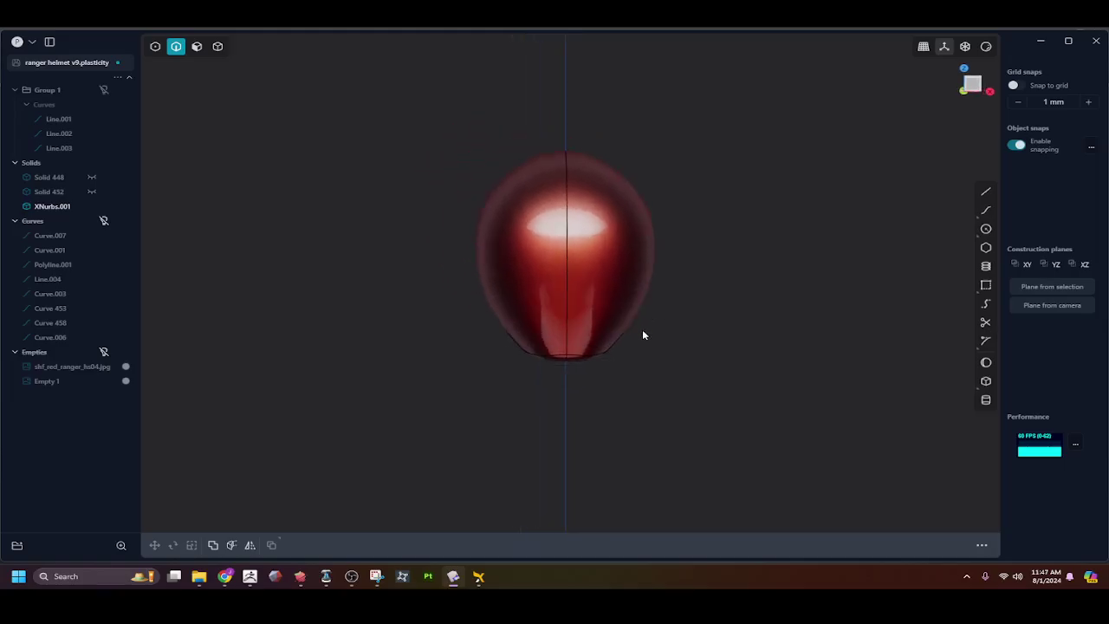
pyautogui.click(105, 353)
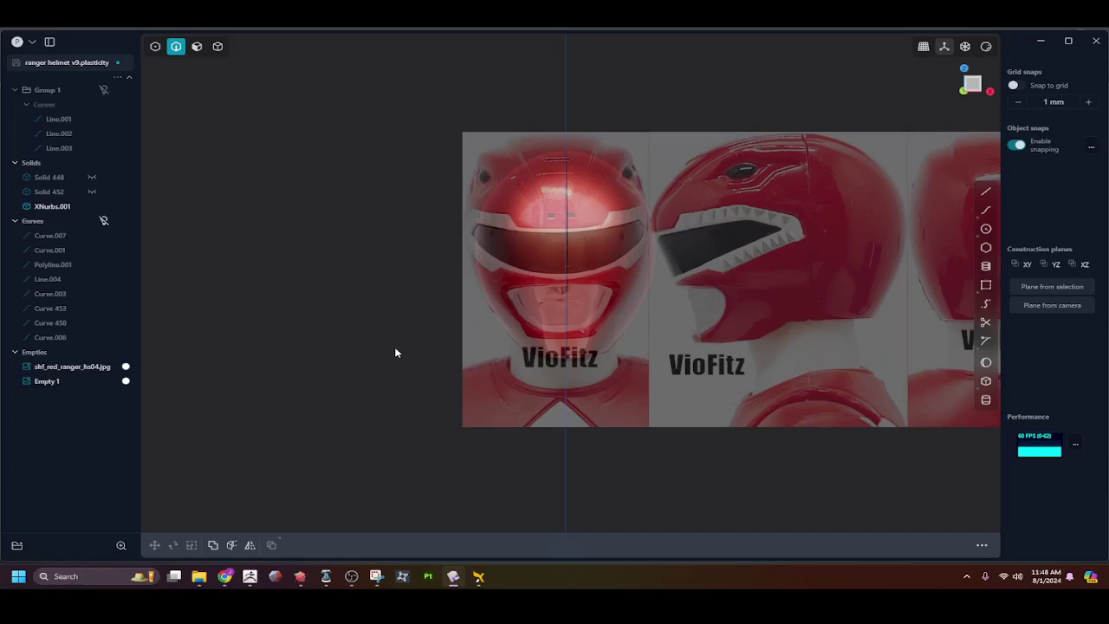
pyautogui.press('KP_1')
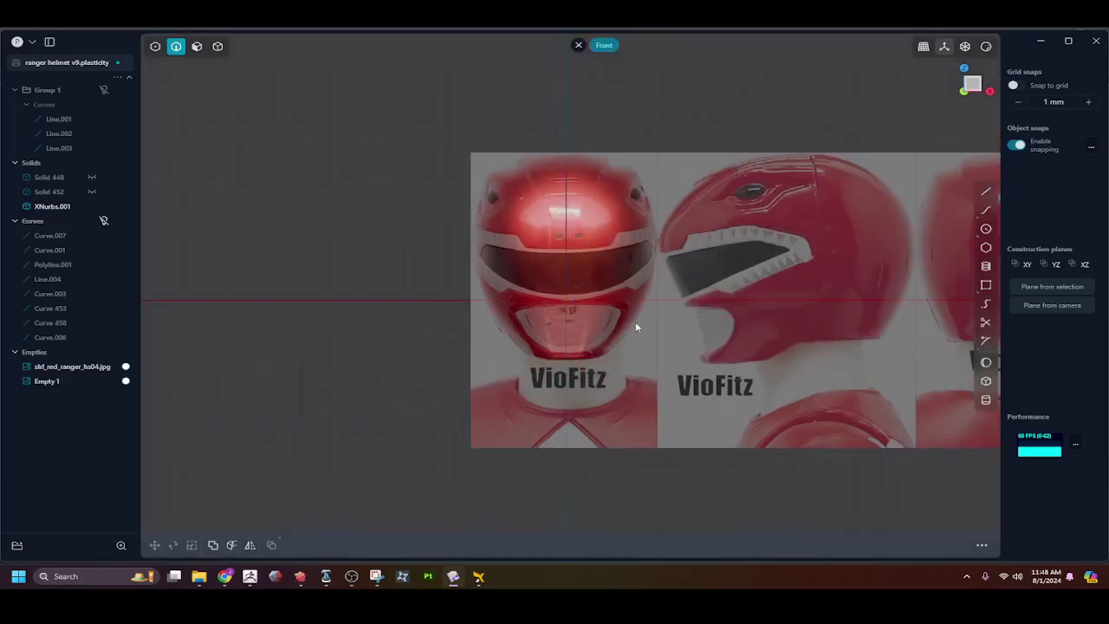
pyautogui.press('KP_3')
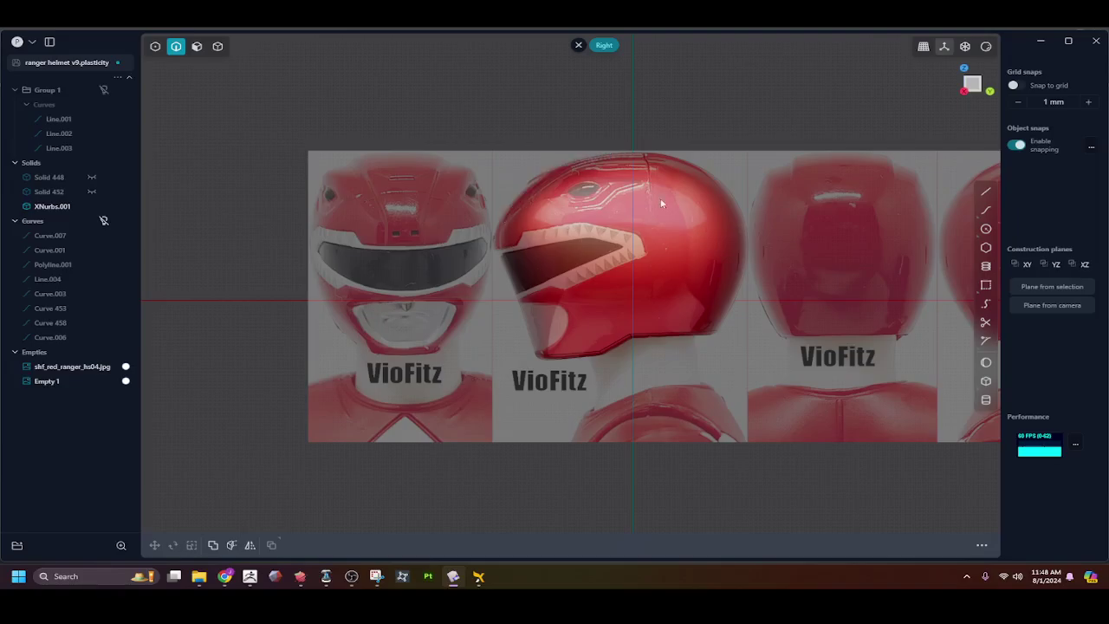
pyautogui.press('KP_1')
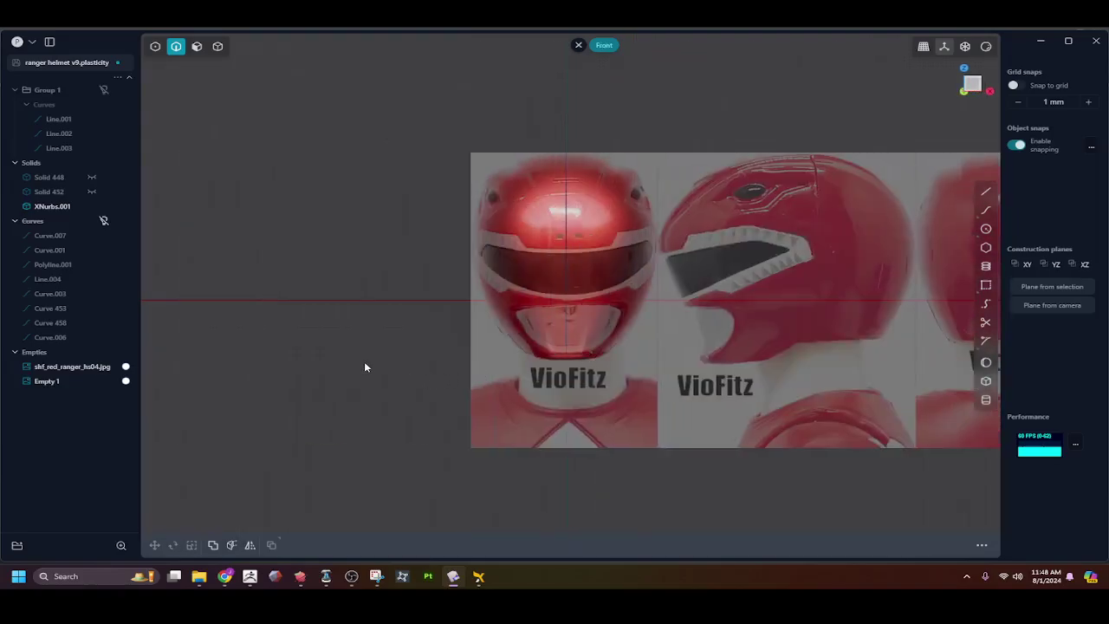
pyautogui.click(104, 352)
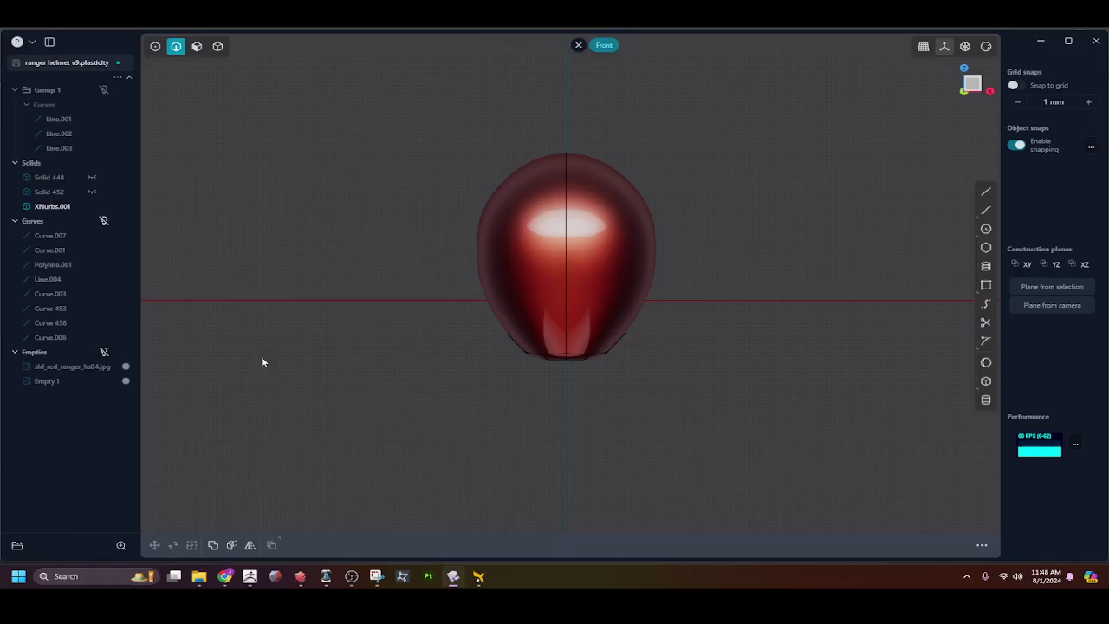
# Inspect the helmet from all sides with its edges hidden and briefly compare it with the reference images
pyautogui.moveTo(485, 326); pyautogui.dragTo(338, 315, button='middle')
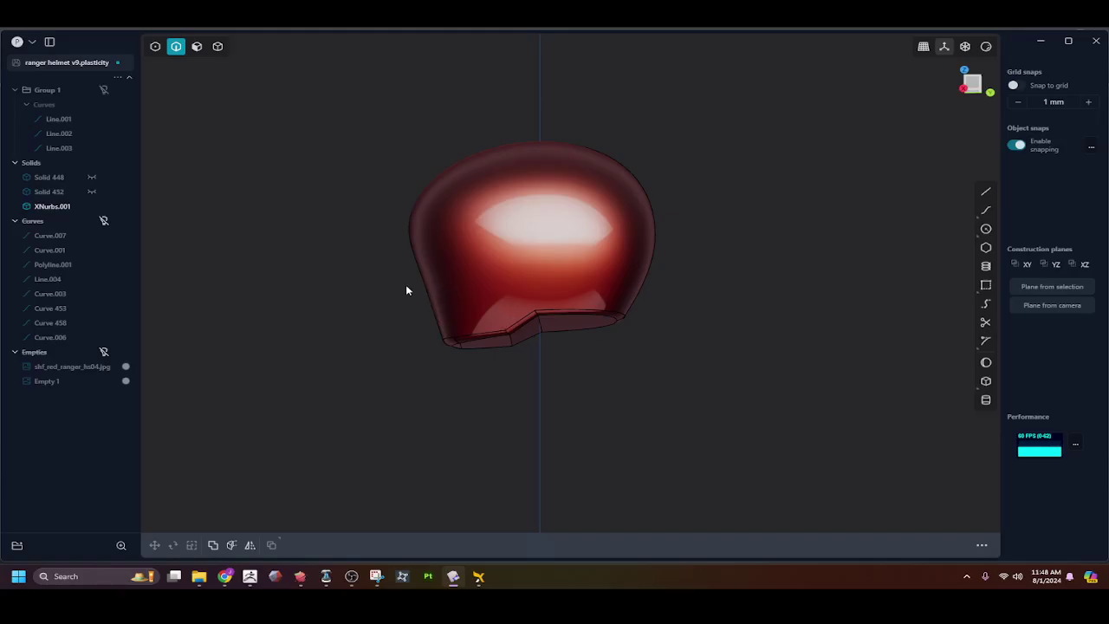
pyautogui.moveTo(407, 291); pyautogui.dragTo(243, 224, button='middle')
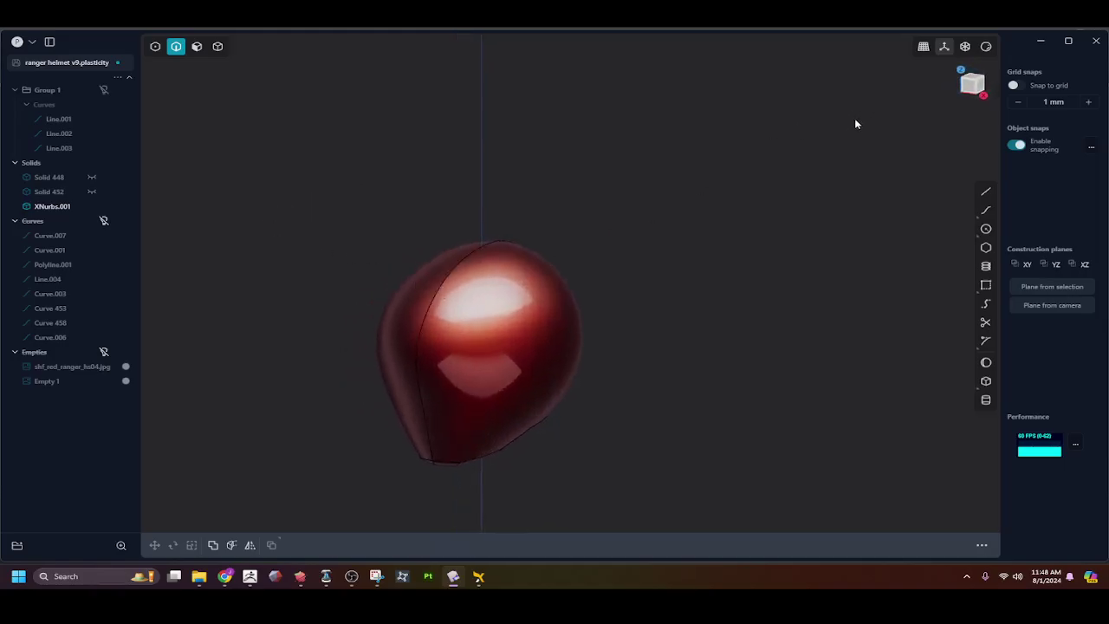
pyautogui.moveTo(425, 320); pyautogui.dragTo(453, 282, button='middle')
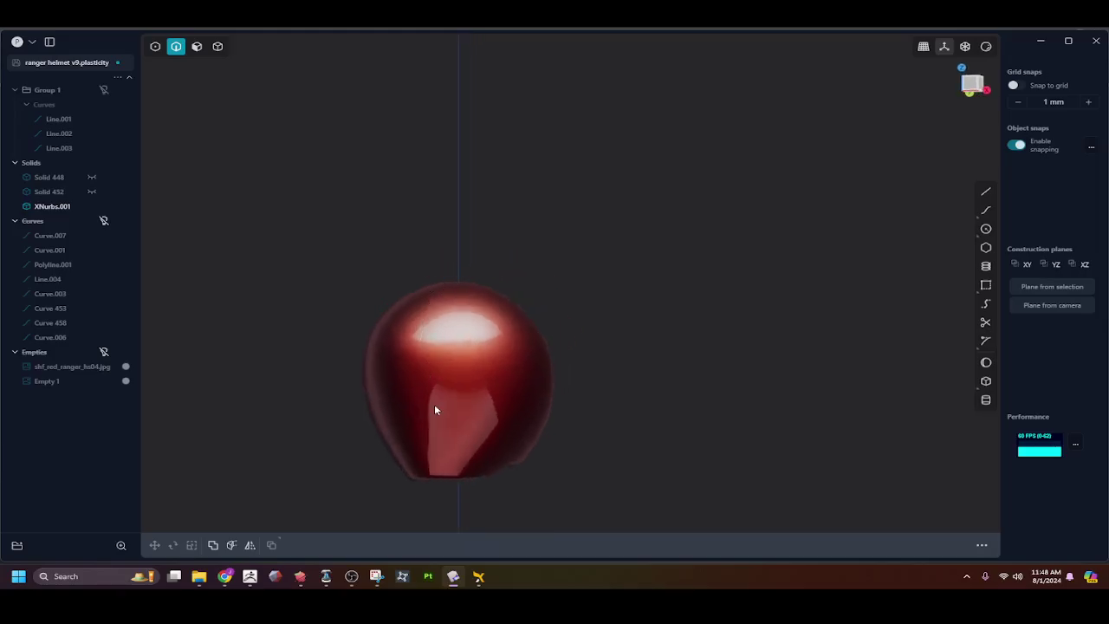
pyautogui.moveTo(427, 418); pyautogui.dragTo(429, 447, button='middle')
pyautogui.moveTo(455, 259); pyautogui.dragTo(251, 218, button='middle')
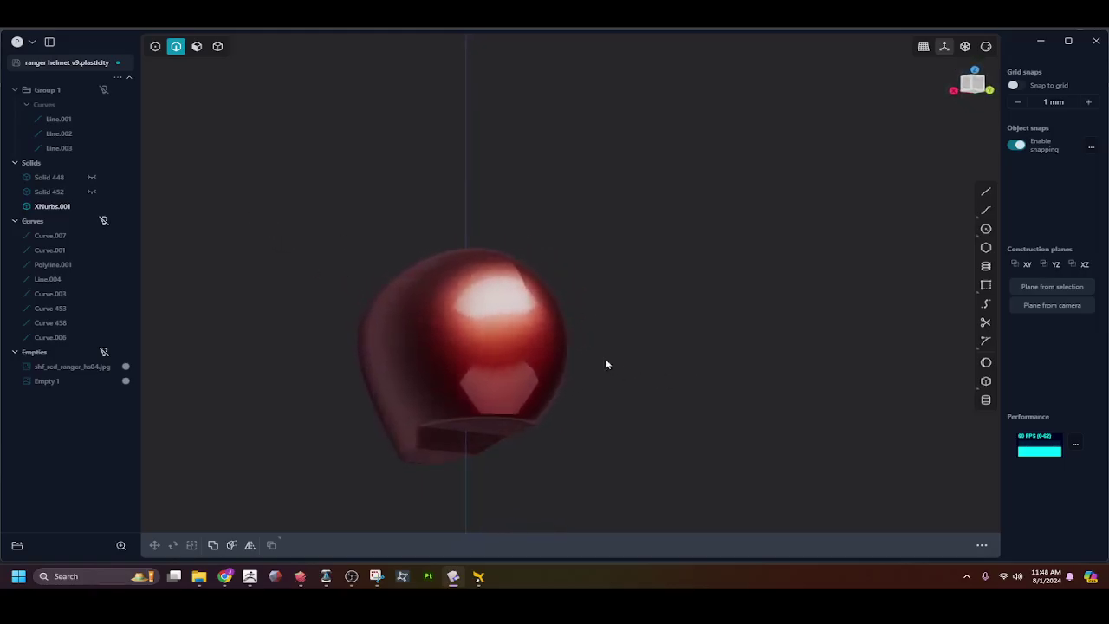
pyautogui.moveTo(606, 364); pyautogui.dragTo(619, 286, button='middle')
pyautogui.hotkey('alt', 'h')
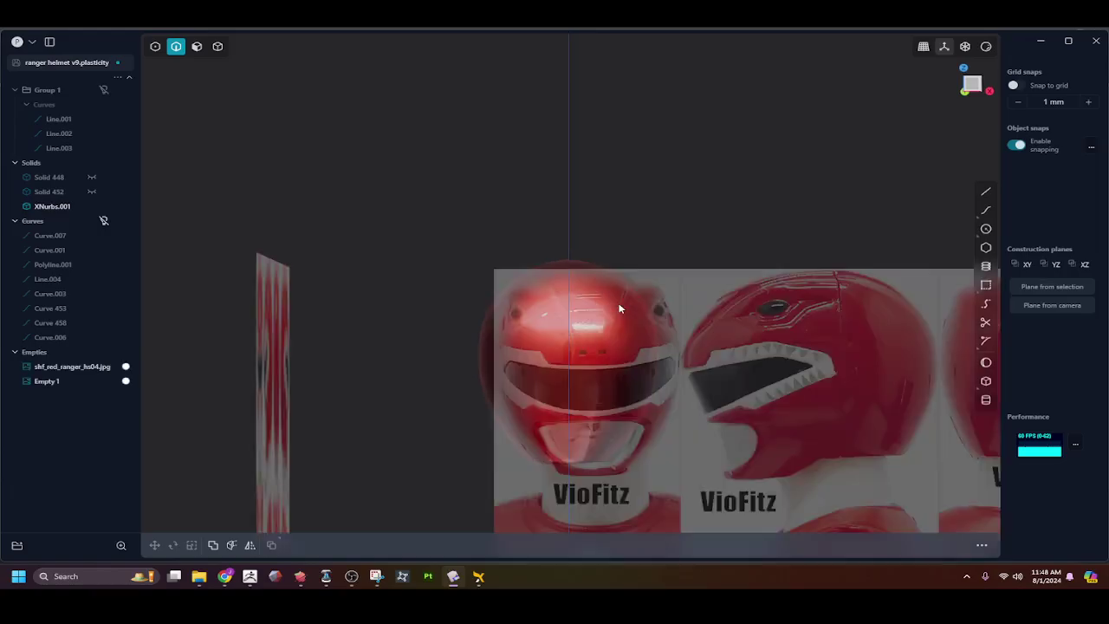
pyautogui.press('h')
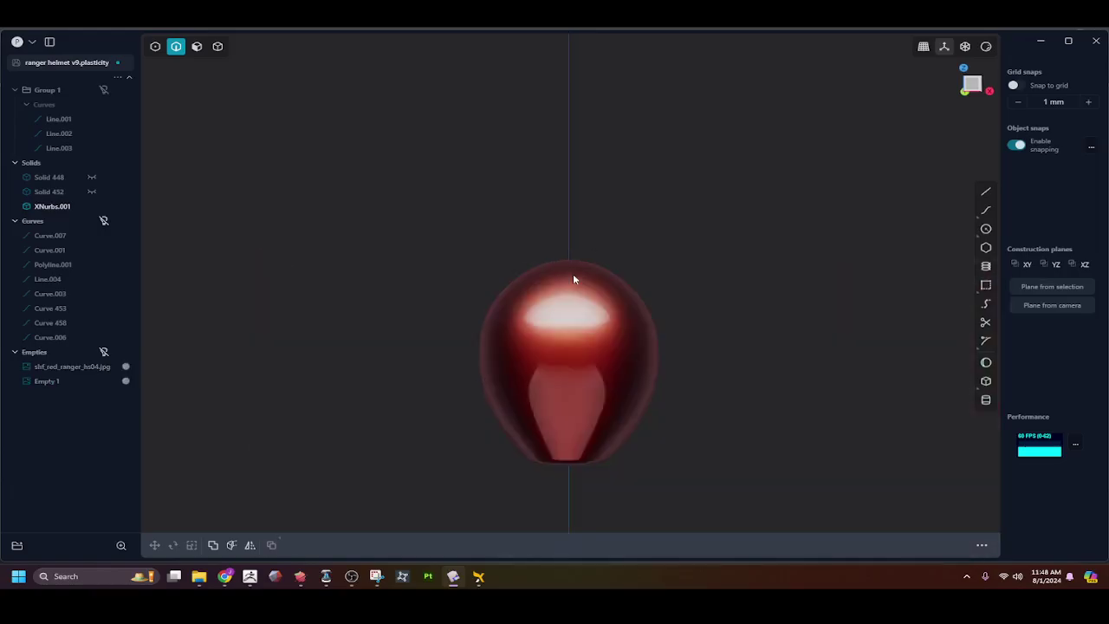
# Unhide the reference images and the construction curves around the helmet solid
pyautogui.click(573, 277)
pyautogui.hotkey('alt', 'h')
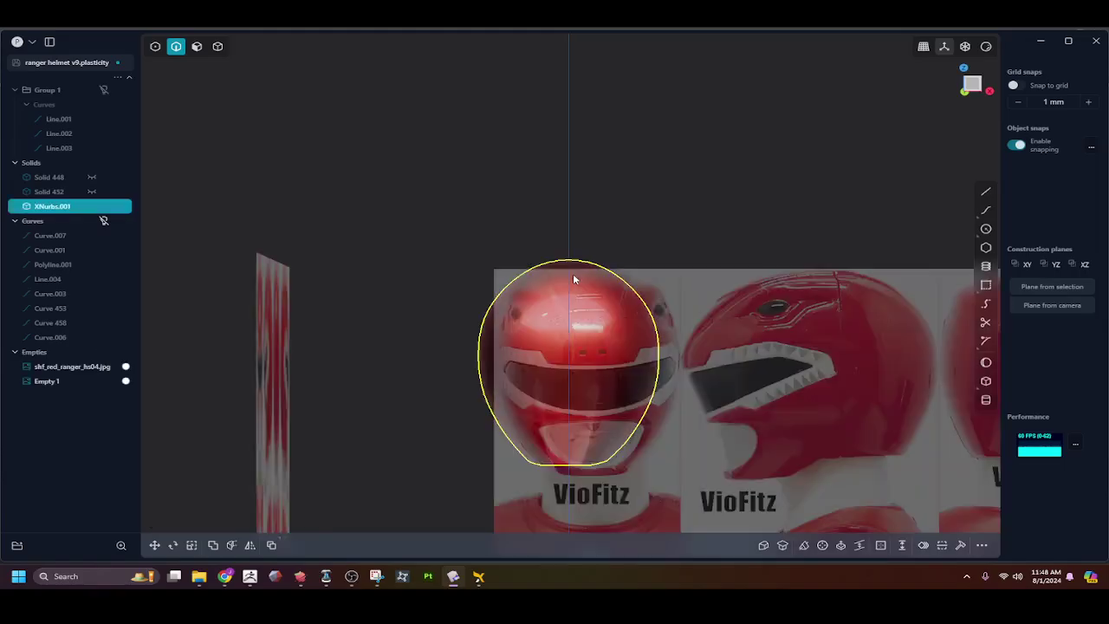
pyautogui.press('Escape')
pyautogui.moveTo(573, 273); pyautogui.dragTo(570, 350, button='middle')
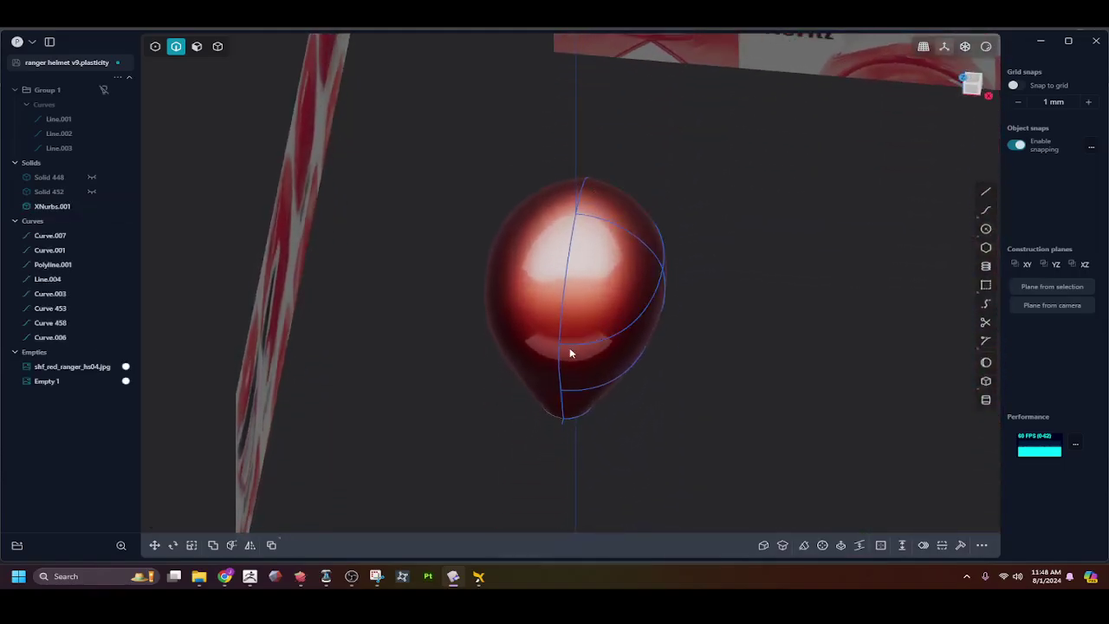
# Undo the helmet edits back to the unmirrored half surface and delete that half XNurbs surface
pyautogui.hotkey('ctrl', 'z')
pyautogui.hotkey('ctrl', 'z')
pyautogui.hotkey('ctrl', 'z')
pyautogui.hotkey('ctrl', 'z')
pyautogui.hotkey('ctrl', 'z')
pyautogui.hotkey('ctrl', 'z')
pyautogui.hotkey('ctrl', 'z')
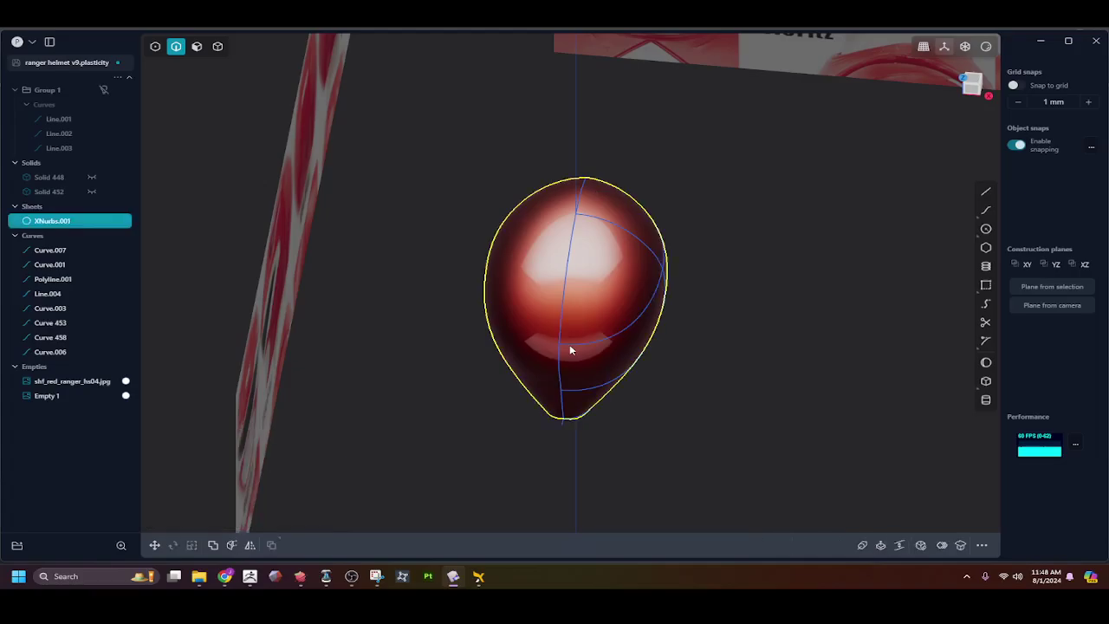
pyautogui.click(494, 343)
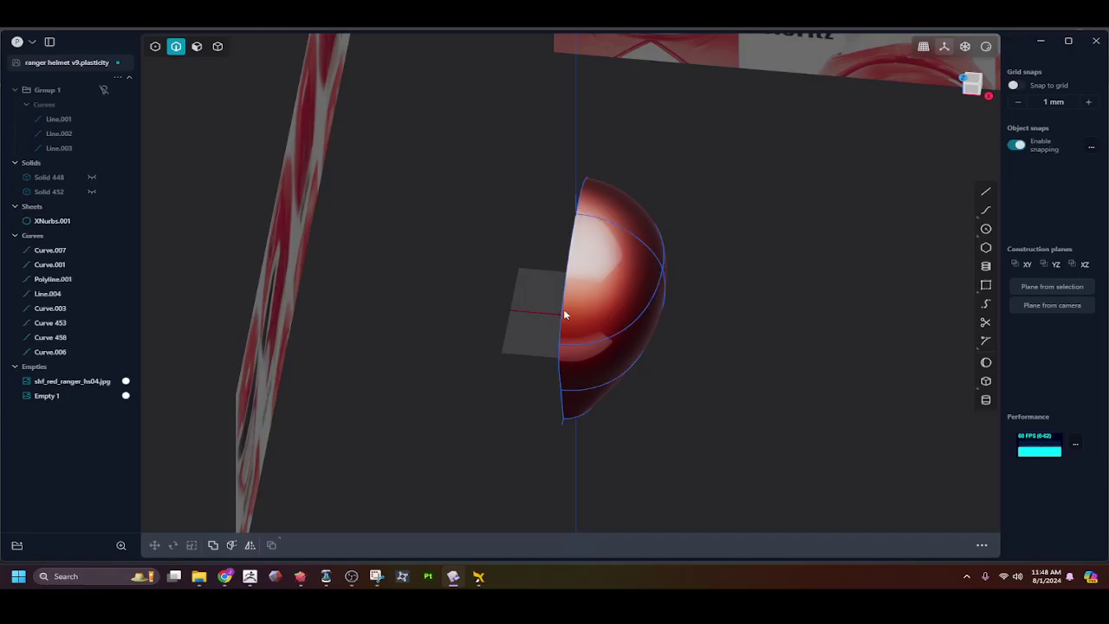
pyautogui.click(564, 310)
pyautogui.press('Delete')
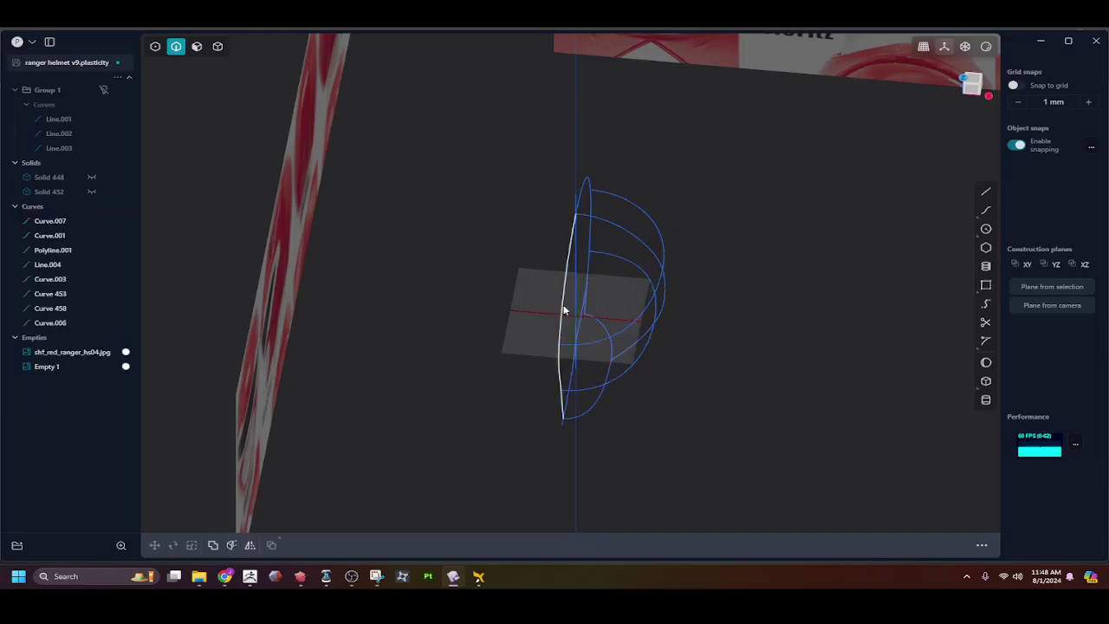
# Extrude the front and back centre profile curves sideways into narrow strips on the side away from the rib curves
pyautogui.click(564, 307)
pyautogui.keyDown('shift'); pyautogui.click(584, 208); pyautogui.keyUp('shift')
pyautogui.press('e')
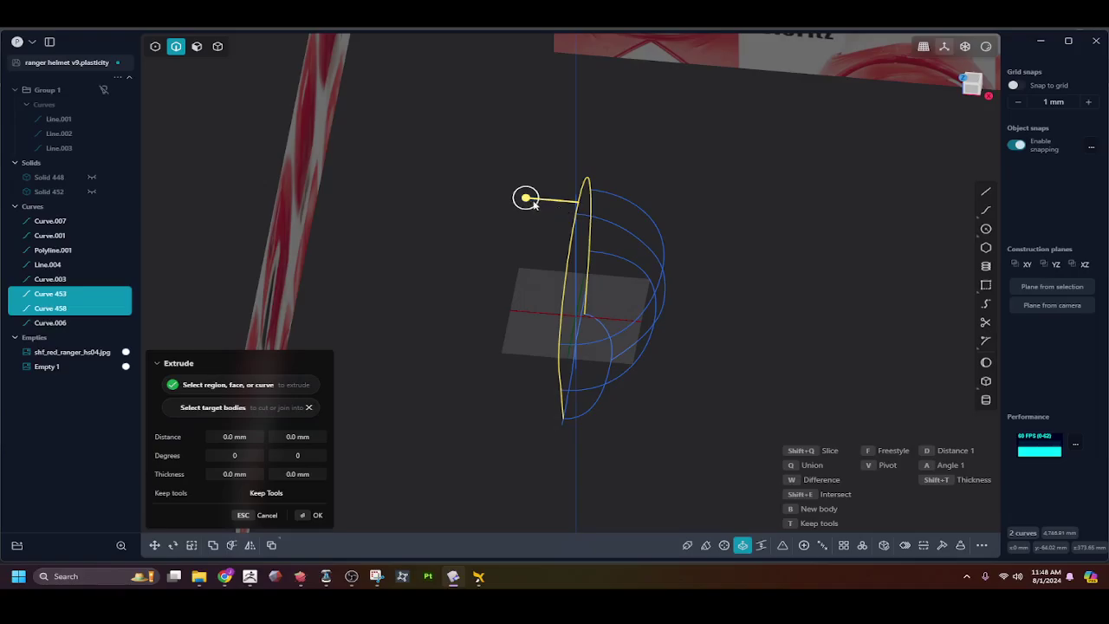
pyautogui.moveTo(526, 198); pyautogui.dragTo(485, 196)
pyautogui.press('Return')
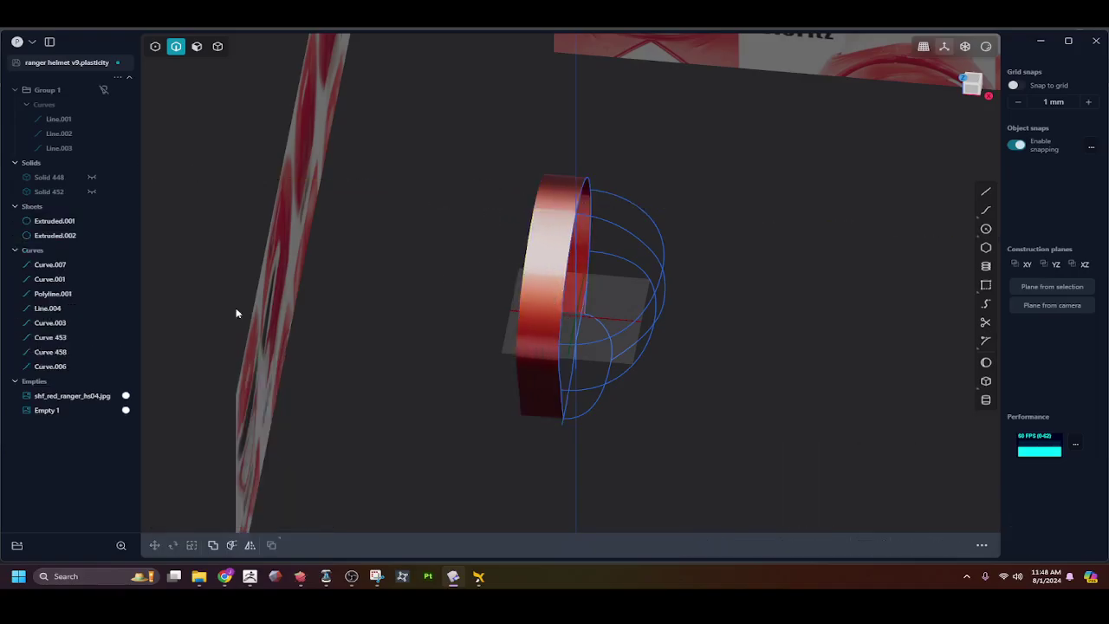
# Hide the two extruded profile curves, Curve 453 and Curve 458
pyautogui.click(86, 337)
pyautogui.keyDown('shift'); pyautogui.click(91, 351); pyautogui.keyUp('shift')
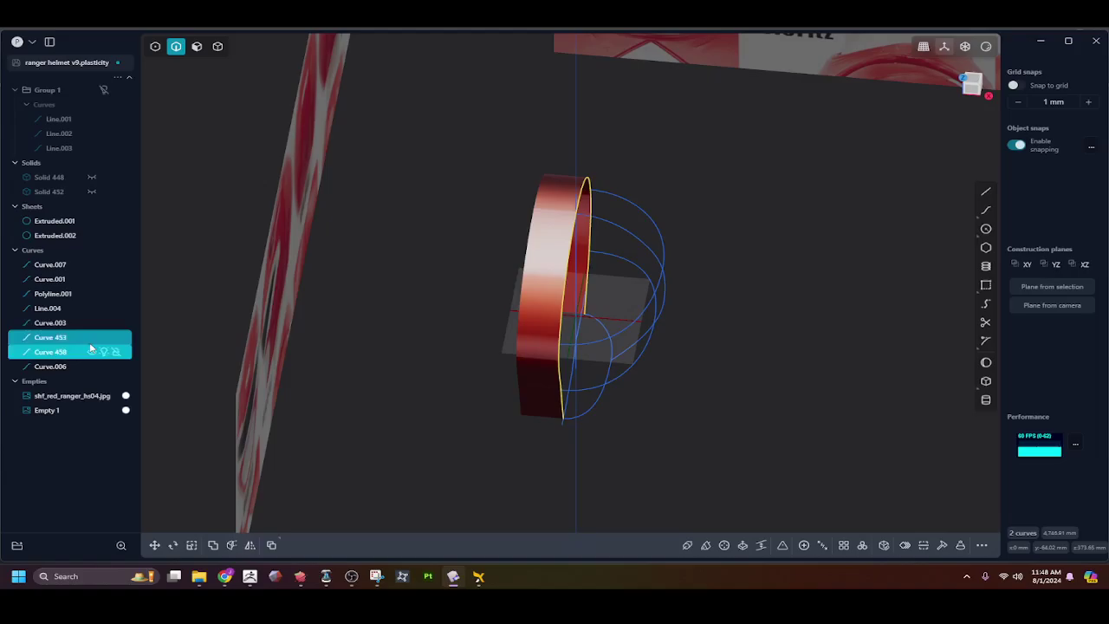
pyautogui.click(91, 352)
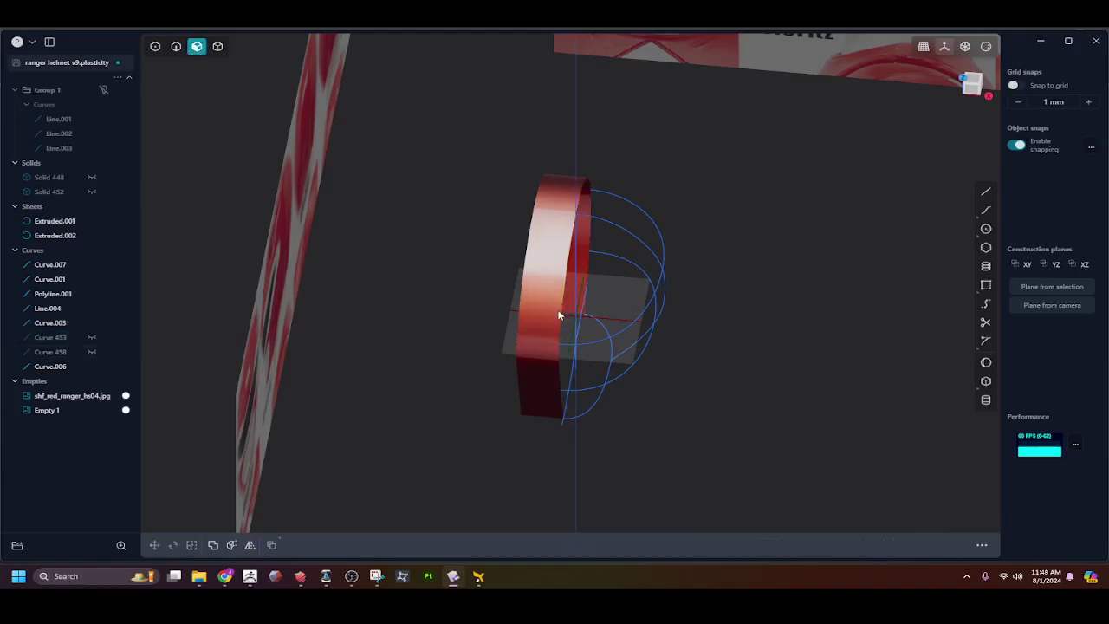
# Start an XNurbs surface with the extruded strips' edges along the helmet's centre profile as boundaries, front and back
pyautogui.moveTo(559, 315)
pyautogui.mouseDown(button='middle')
pyautogui.moveTo(763, 371)
pyautogui.moveTo(559, 334)
pyautogui.moveTo(572, 328)
pyautogui.mouseUp(button='middle')
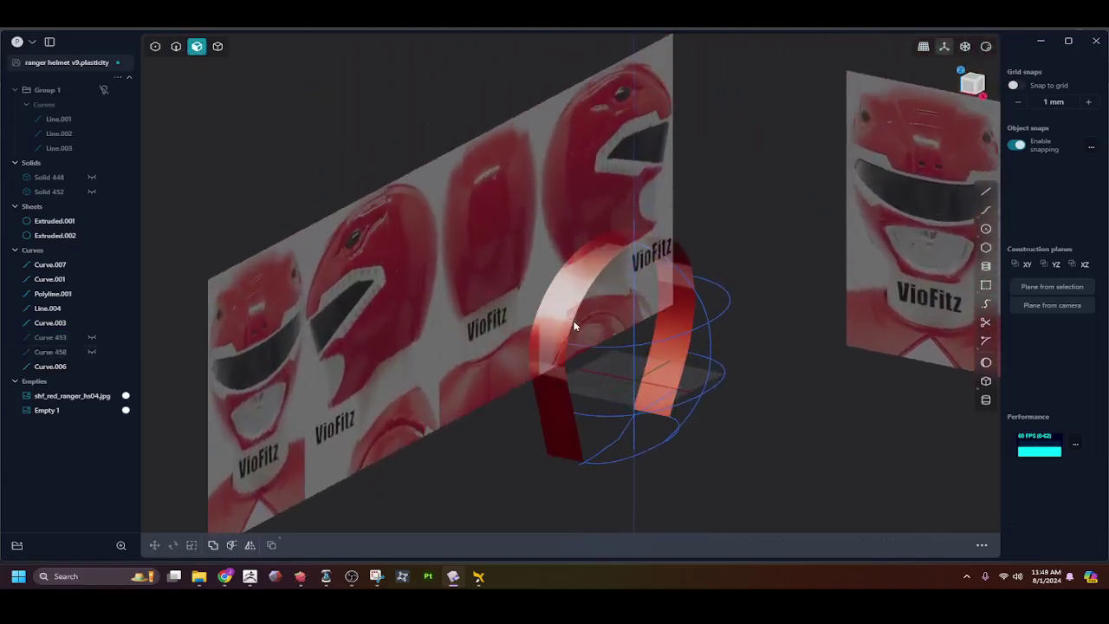
pyautogui.press('2')
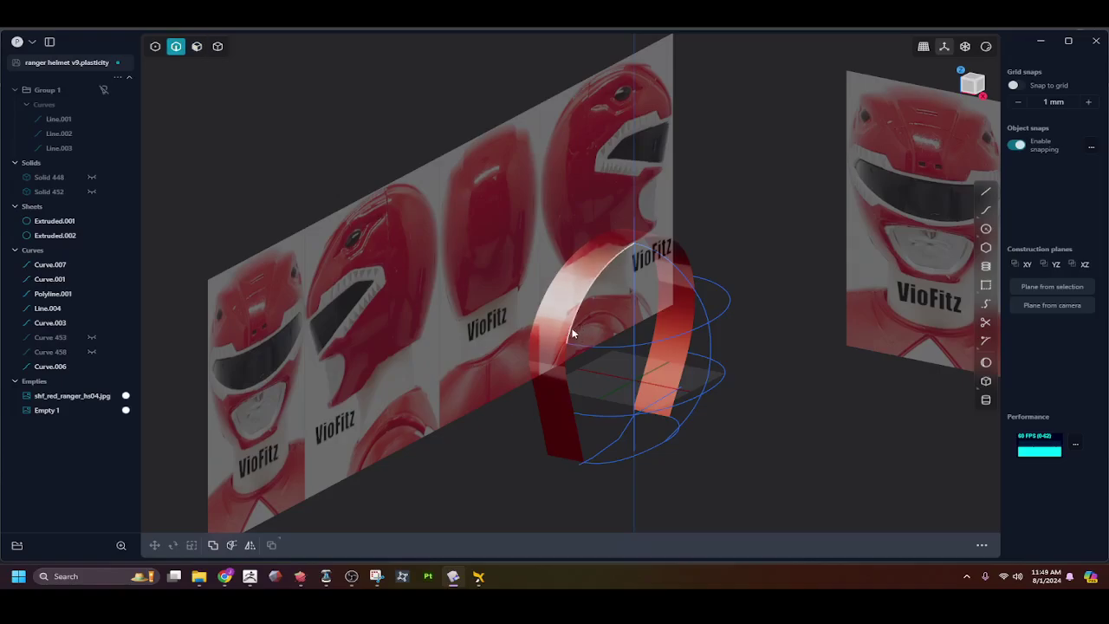
pyautogui.write('fxn')
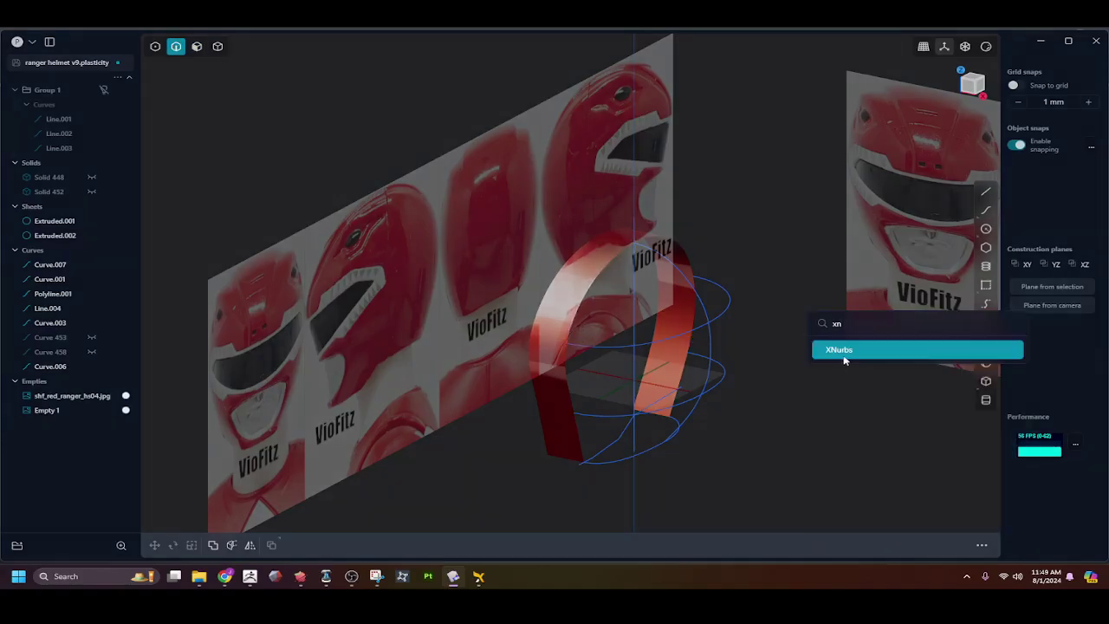
pyautogui.click(843, 354)
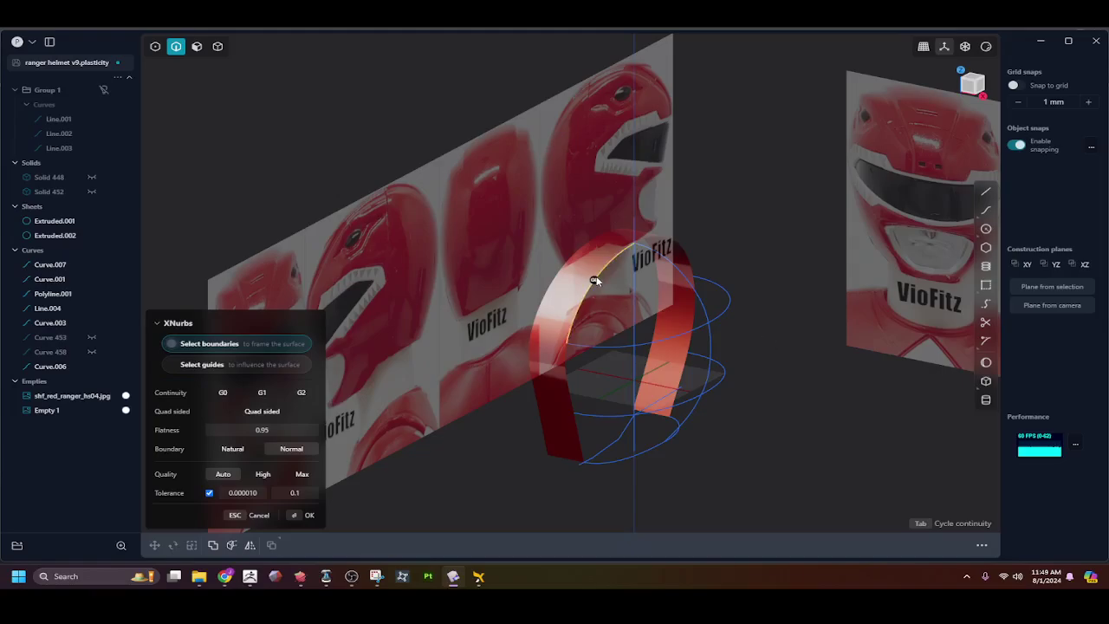
pyautogui.click(564, 377)
pyautogui.click(580, 435)
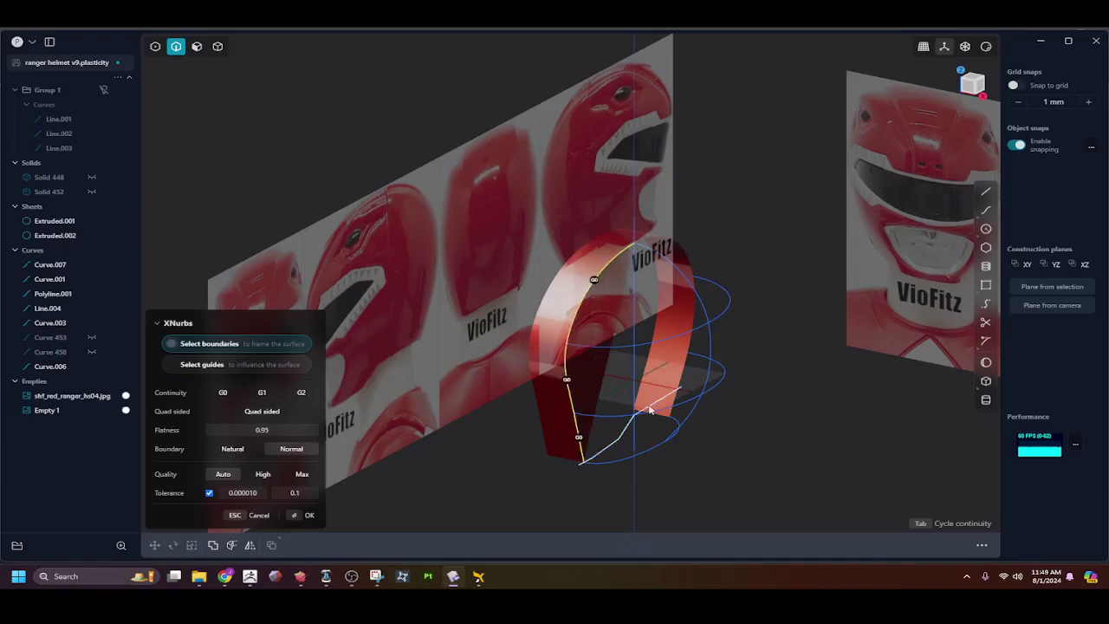
pyautogui.moveTo(580, 436); pyautogui.dragTo(604, 410, button='middle')
pyautogui.click(691, 409)
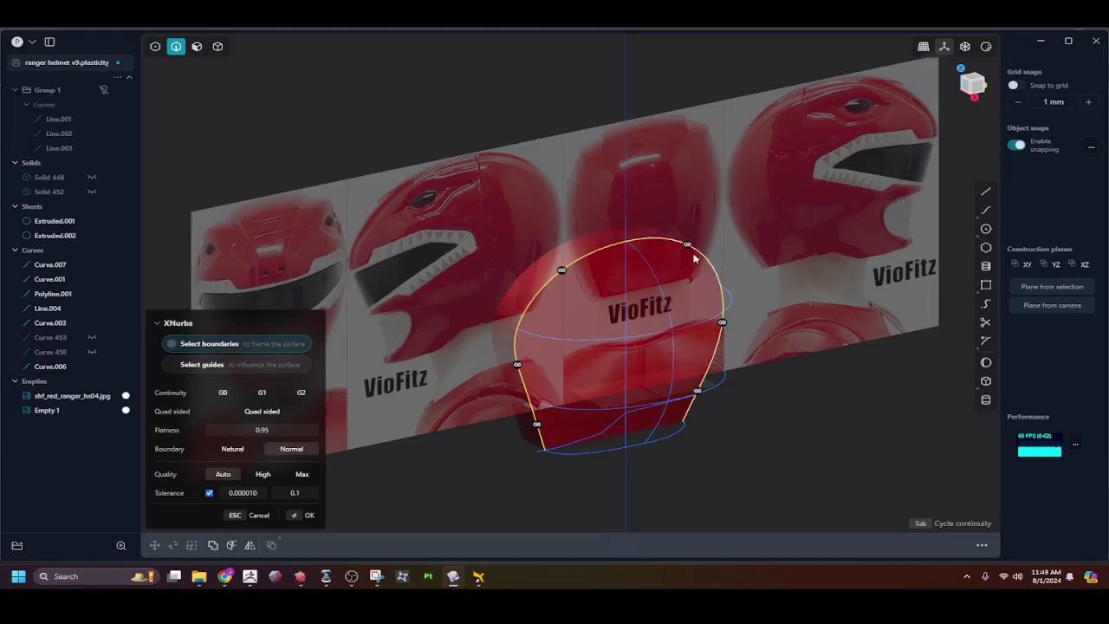
pyautogui.moveTo(658, 299); pyautogui.dragTo(665, 291, button='middle')
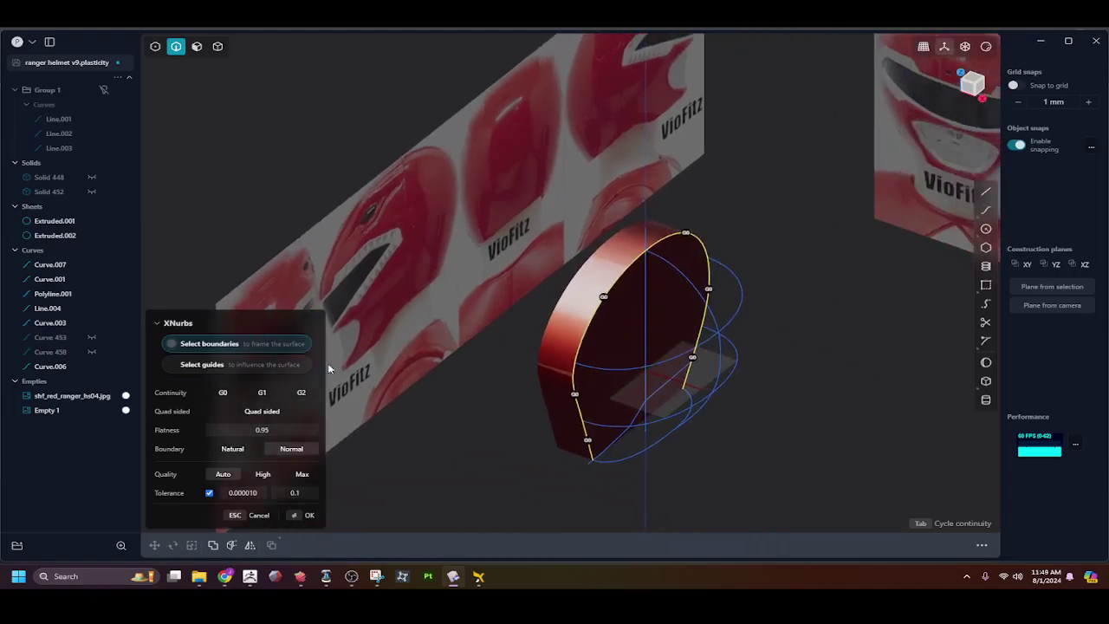
# Set the XNurbs boundary continuity to G1, add the vertical curve and three horizontal rib curves as guides, and create the surface
pyautogui.click(248, 365)
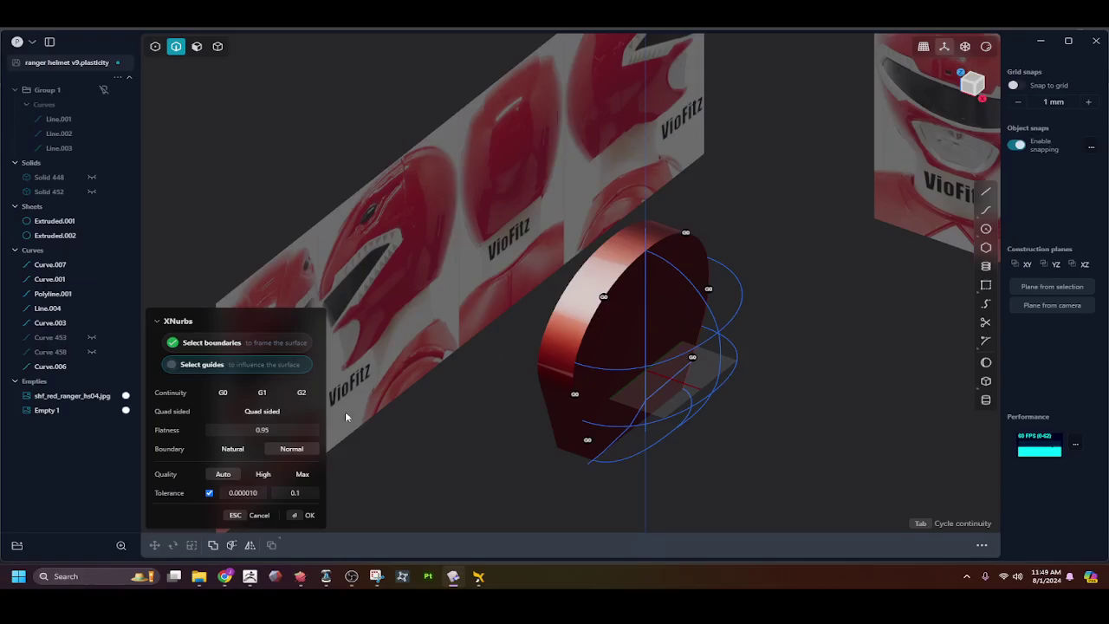
pyautogui.click(257, 394)
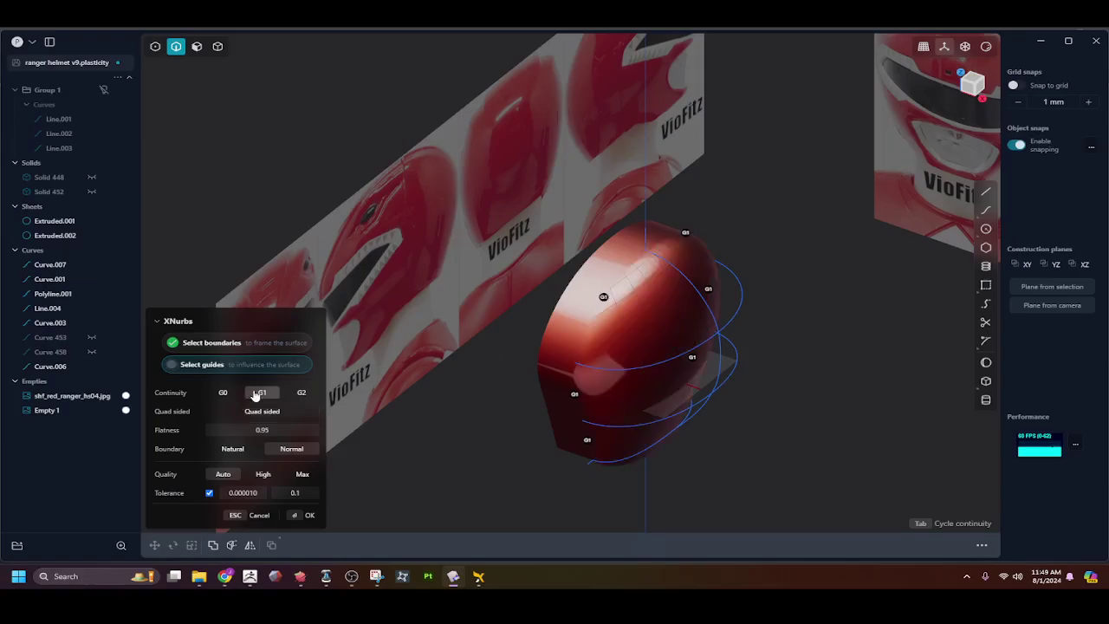
pyautogui.click(728, 327)
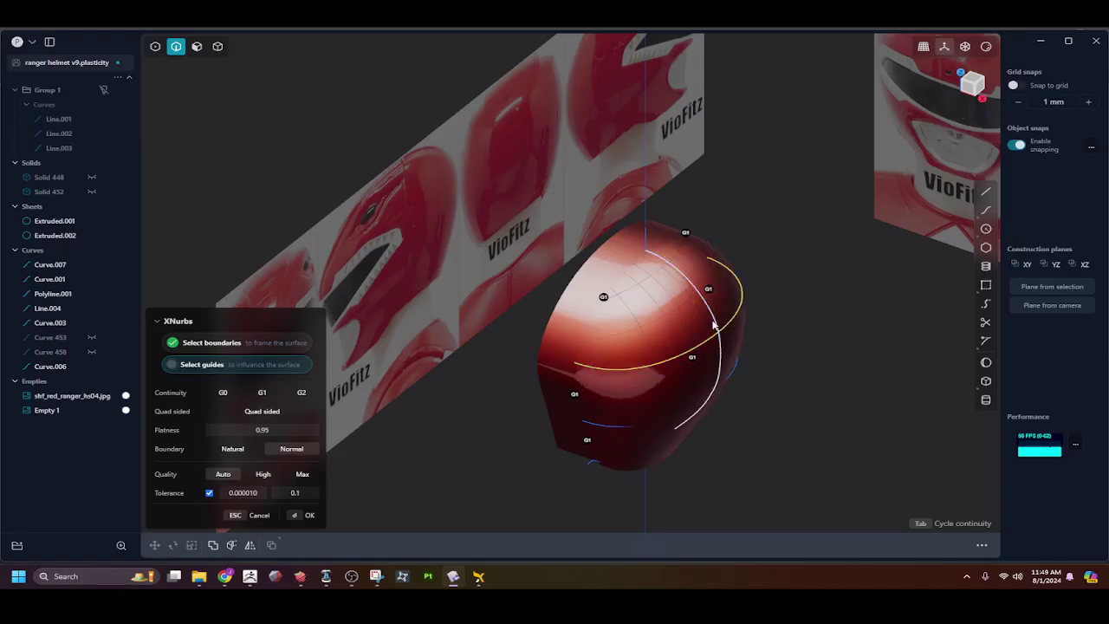
pyautogui.click(714, 324)
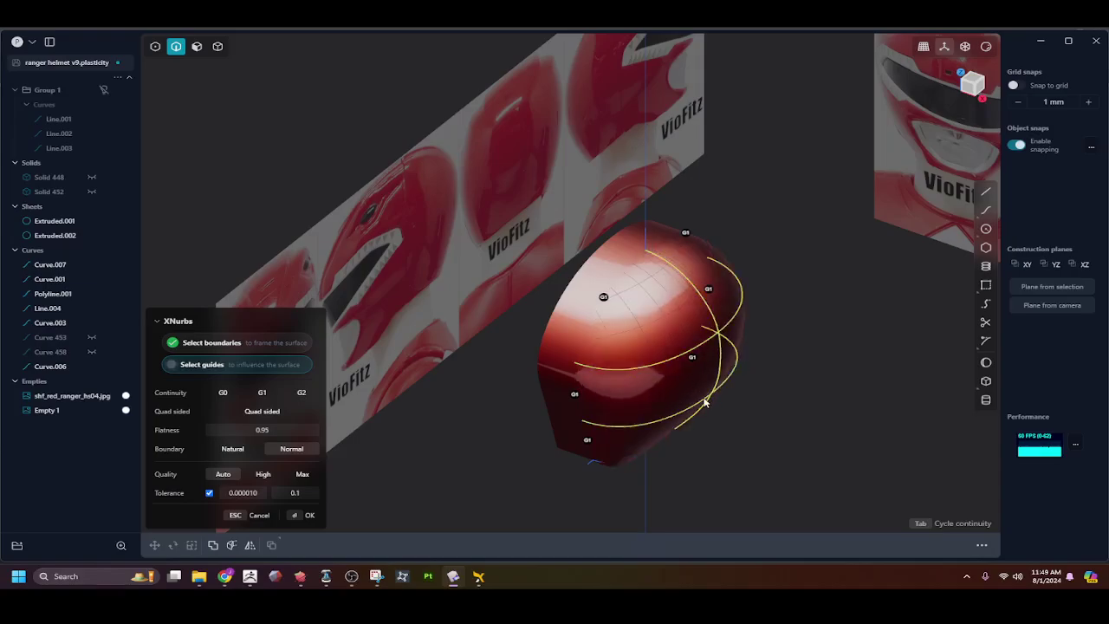
pyautogui.moveTo(713, 420); pyautogui.dragTo(696, 380, button='middle')
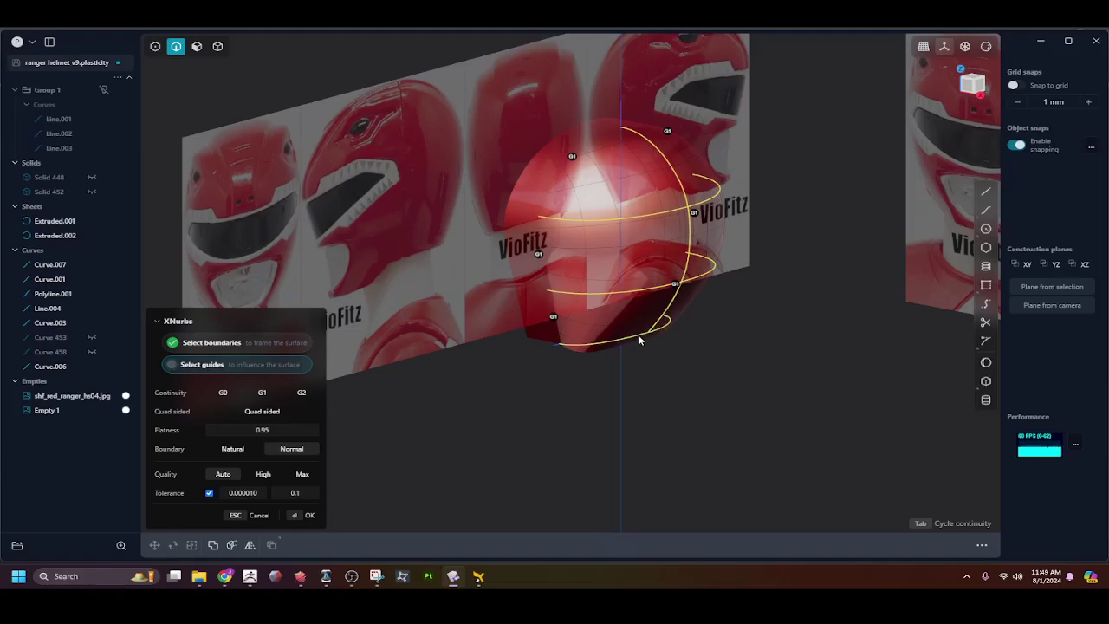
pyautogui.moveTo(614, 271); pyautogui.dragTo(624, 364, button='middle')
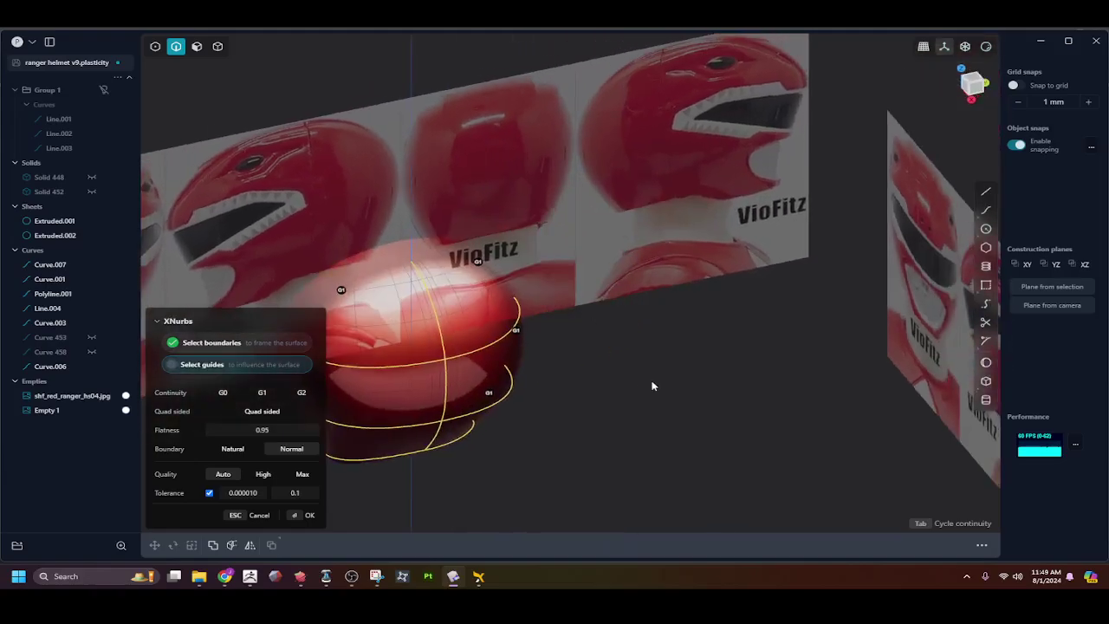
pyautogui.press('Return')
# Delete the two extruded helper strips, Extruded.001 and Extruded.002, leaving only the XNurbs half surface
pyautogui.moveTo(588, 396); pyautogui.dragTo(235, 330, button='middle')
pyautogui.press('3')
pyautogui.click(486, 286)
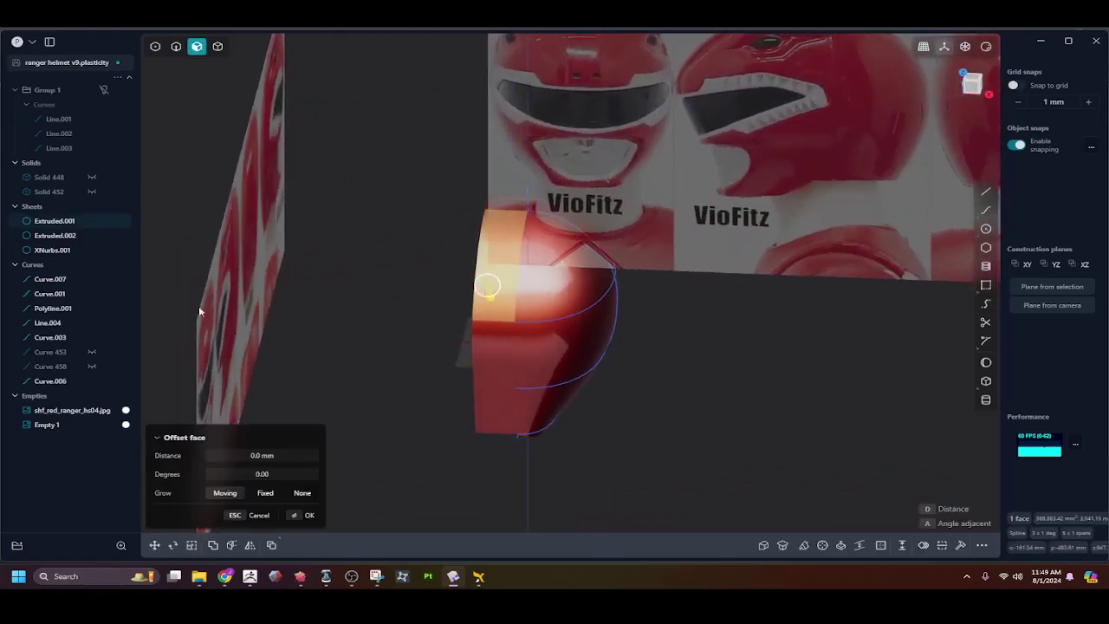
pyautogui.click(55, 220)
pyautogui.press('Delete')
pyautogui.click(54, 220)
pyautogui.press('Delete')
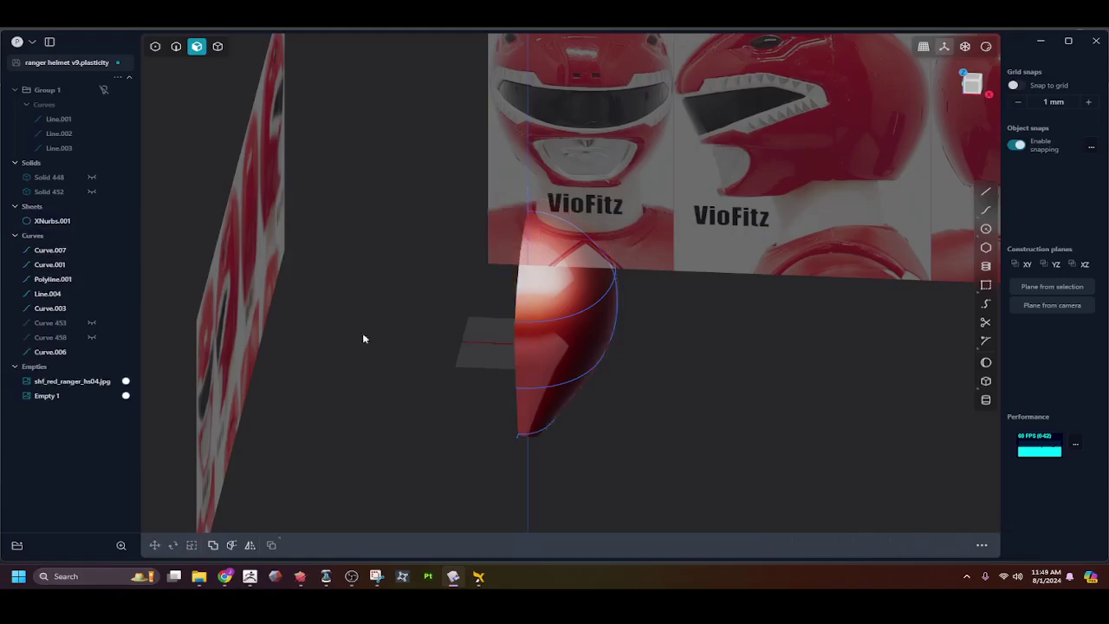
# Mirror the half helmet surface along the X axis across the centre plane to form one full helmet sheet
pyautogui.moveTo(488, 387); pyautogui.dragTo(429, 354, button='middle')
pyautogui.click(545, 358)
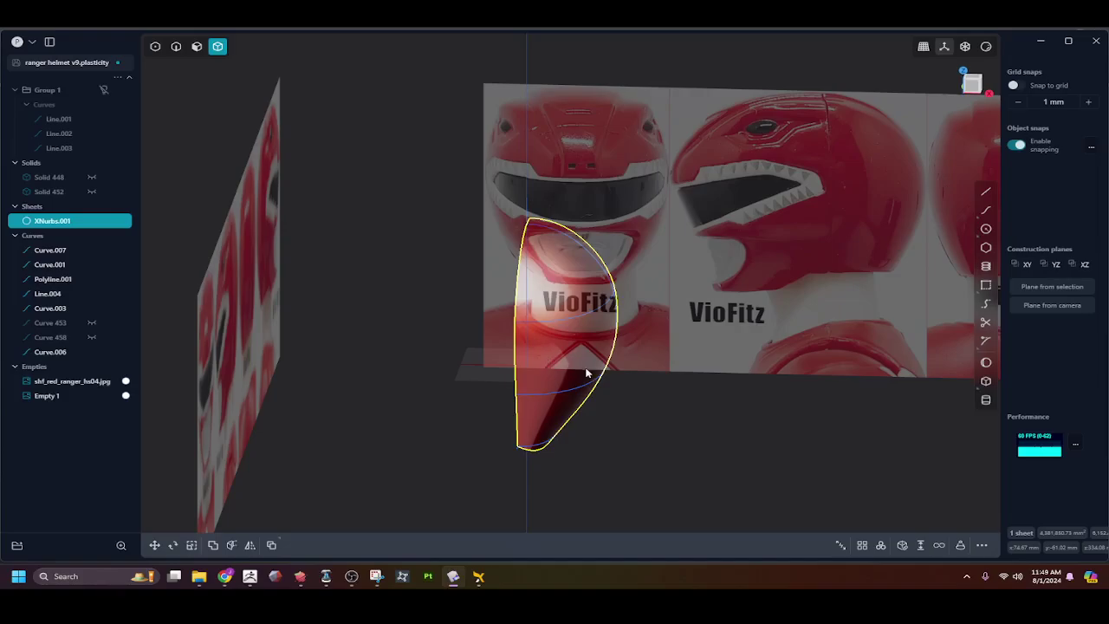
pyautogui.press('o')
pyautogui.press('Escape')
pyautogui.press('4')
pyautogui.click(552, 366)
pyautogui.hotkey('alt', 'x')
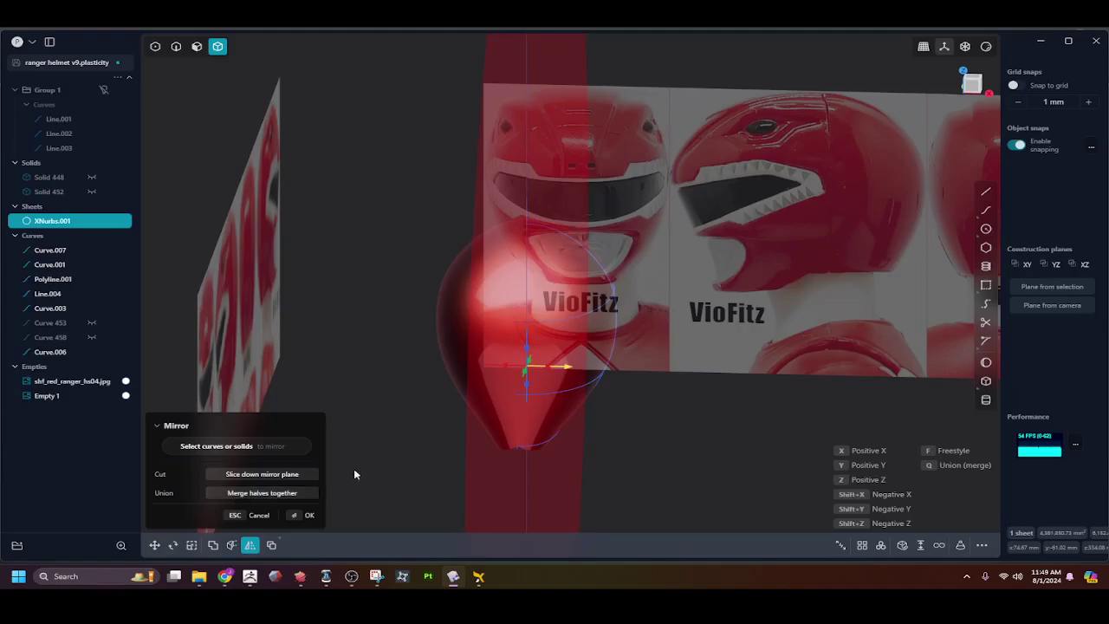
pyautogui.press('Escape')
# Patch the open hole at the helmet's bottom using its loop of edges
pyautogui.moveTo(542, 493); pyautogui.dragTo(508, 232, button='middle')
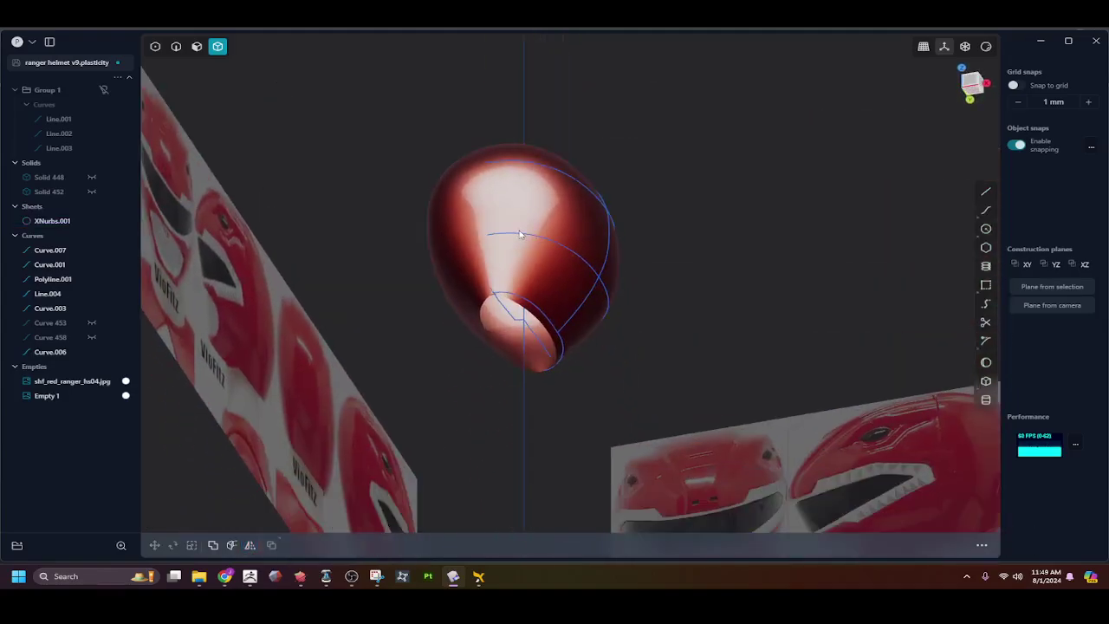
pyautogui.press('2')
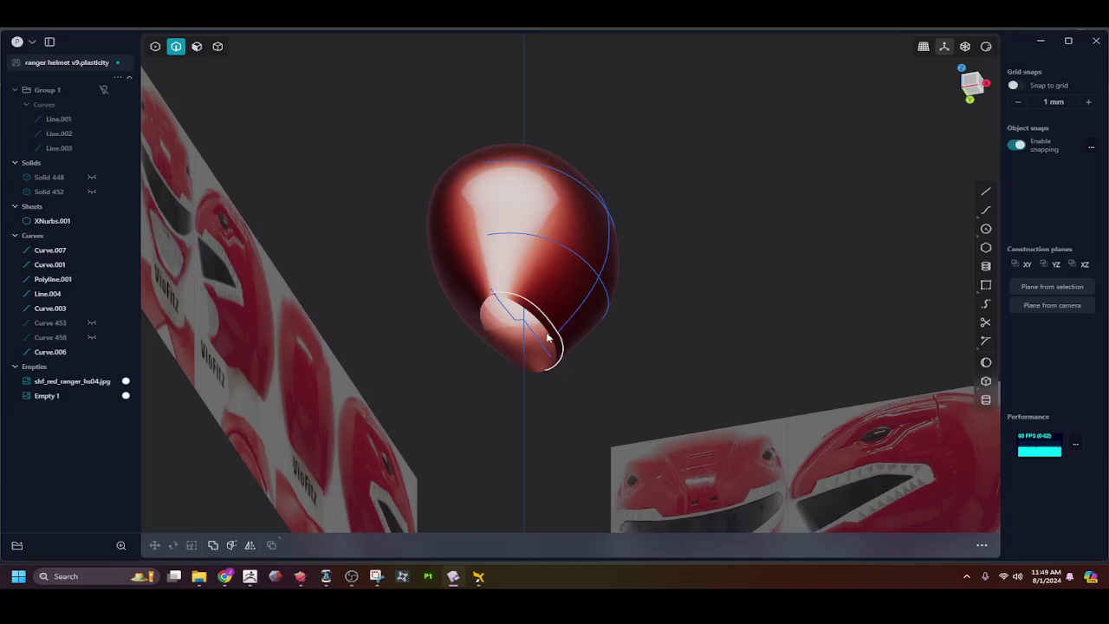
pyautogui.scroll(2, 469, 303)
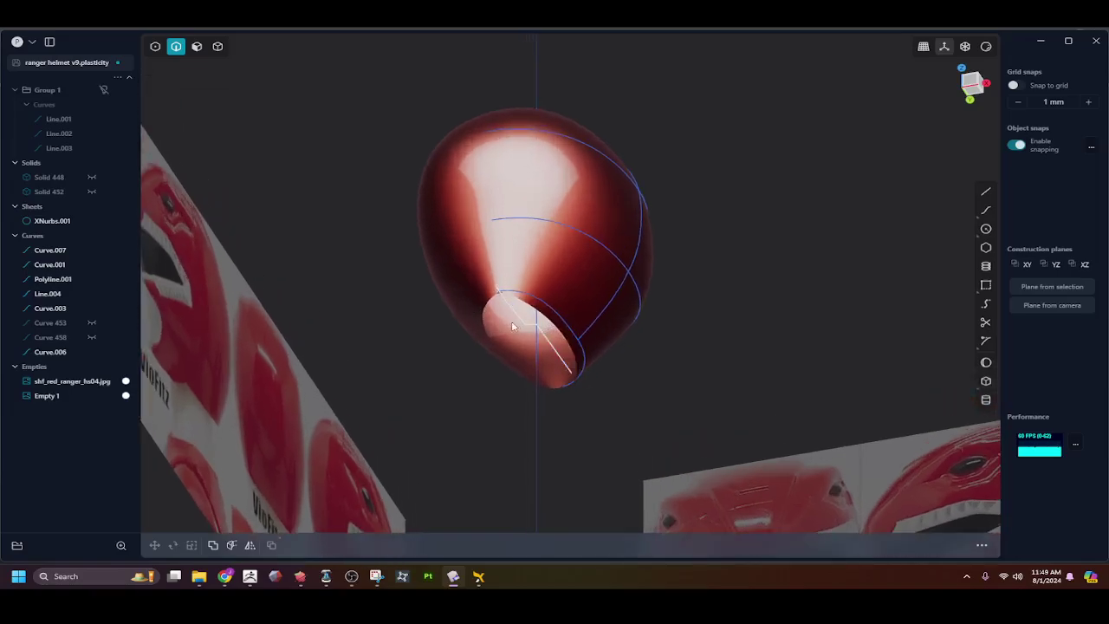
pyautogui.doubleClick(484, 323)
pyautogui.hotkey('shift', 'f')
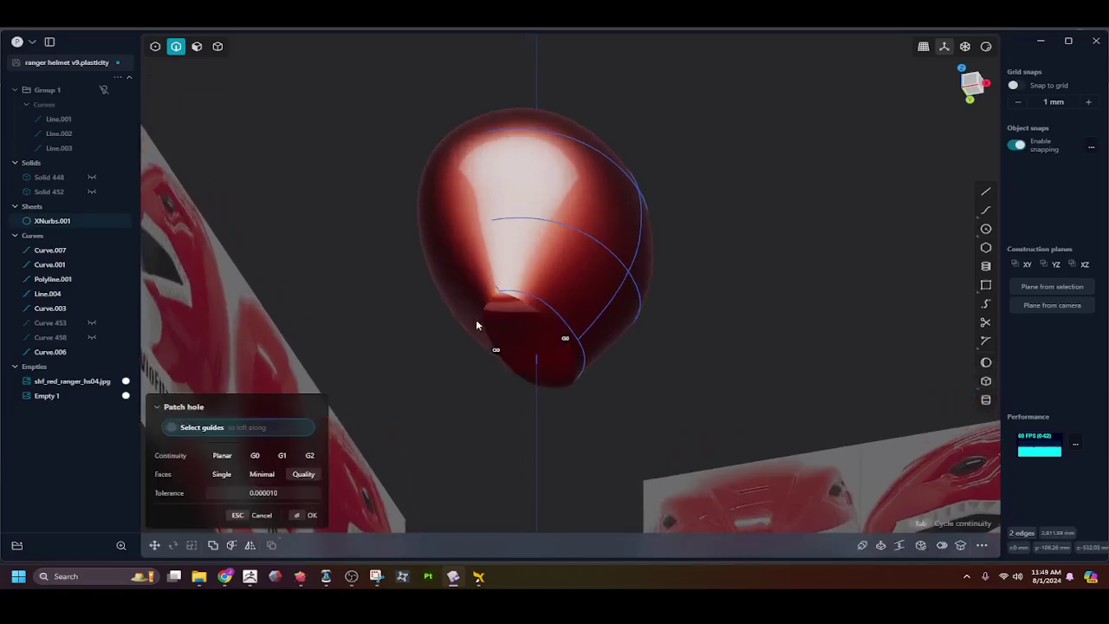
pyautogui.press('Return')
# Cut off the helmet's bottom along the stepped neckline polyline in the right view and hide all the curves
pyautogui.press('KP_1')
pyautogui.moveTo(524, 409); pyautogui.dragTo(485, 408, button='middle')
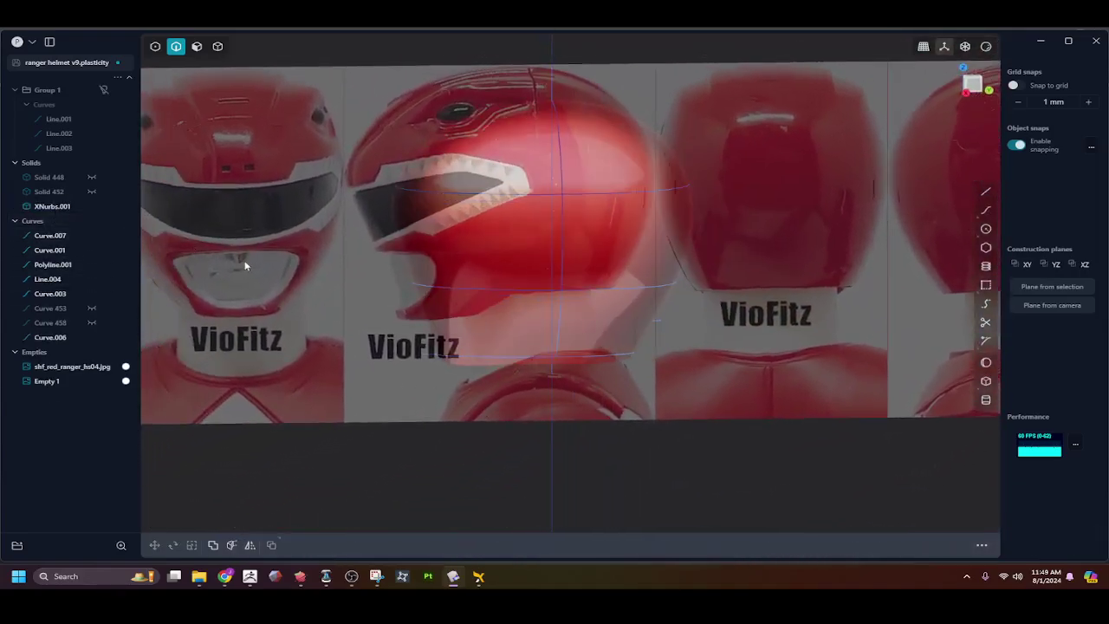
pyautogui.press('KP_3')
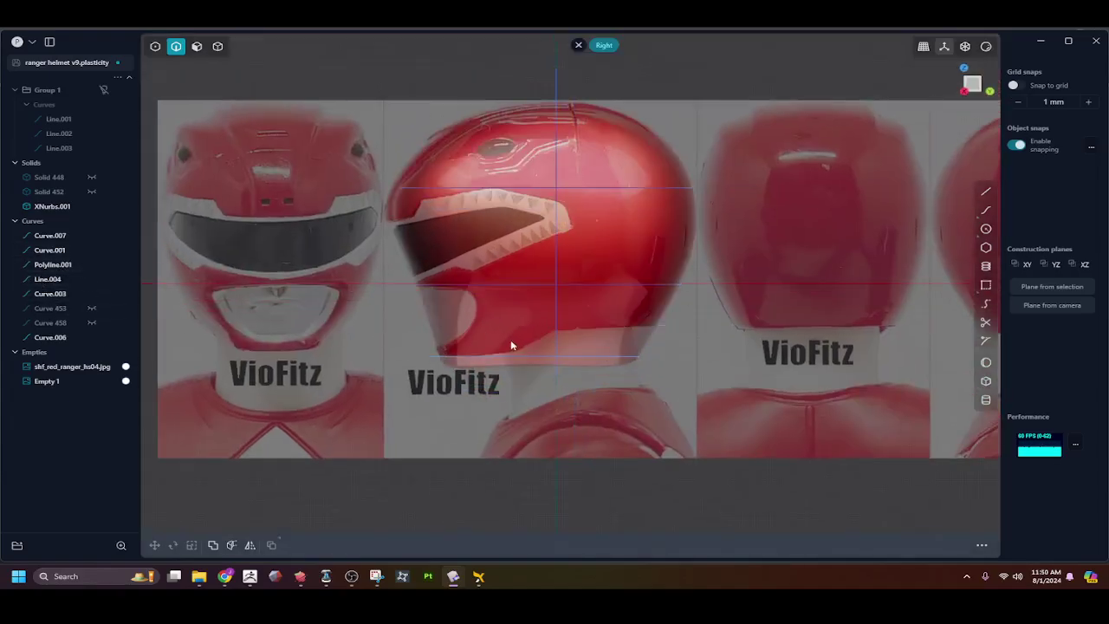
pyautogui.click(664, 327)
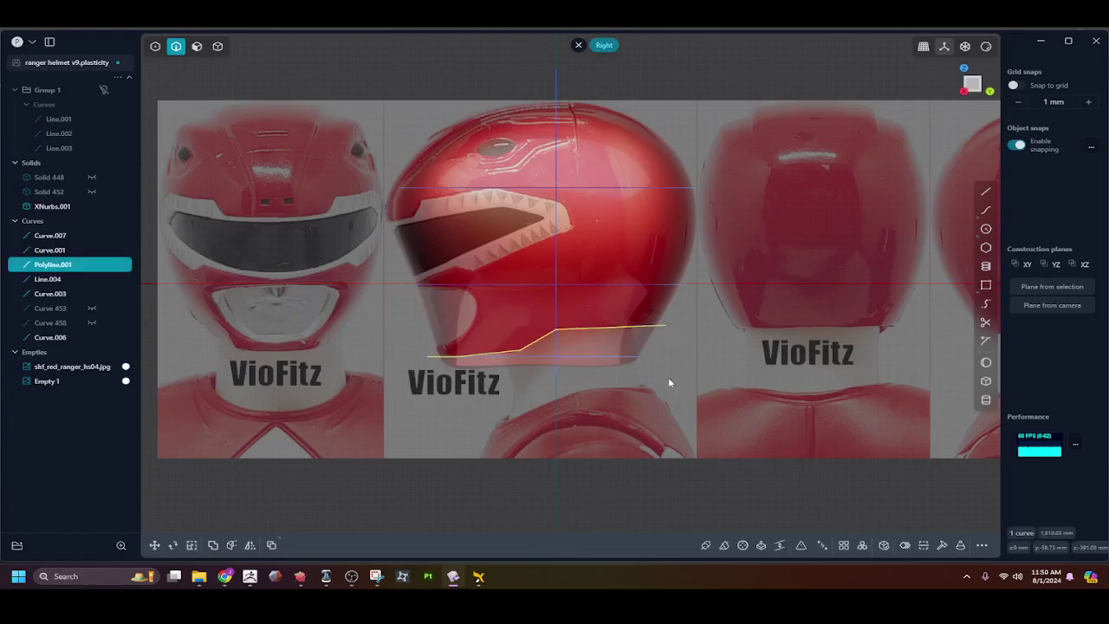
pyautogui.press('c')
pyautogui.click(629, 349)
pyautogui.press('Return')
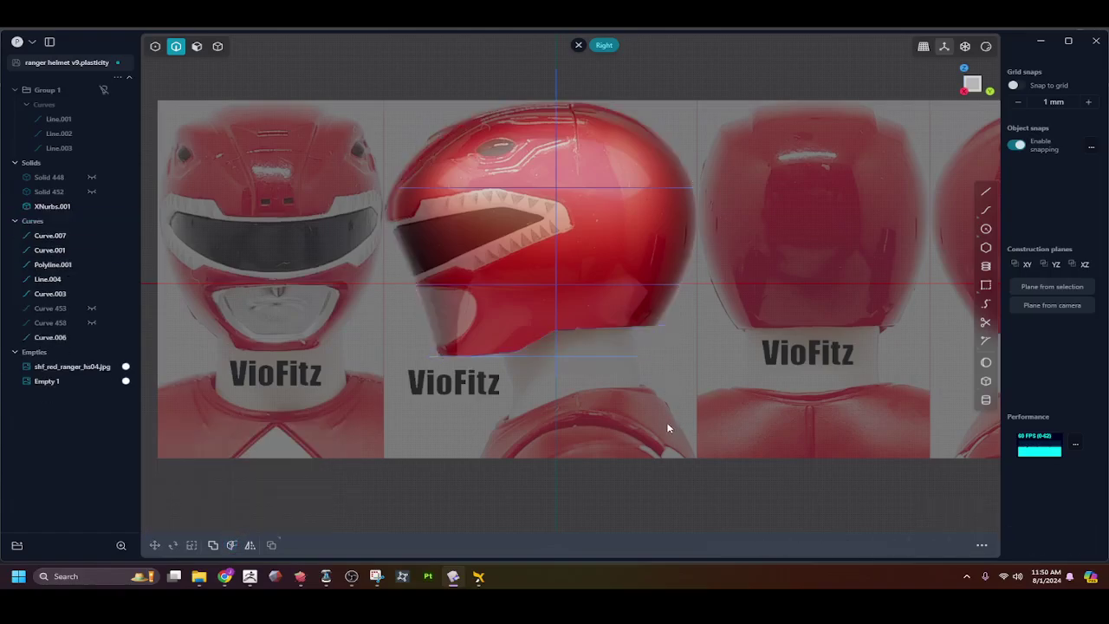
pyautogui.moveTo(470, 330); pyautogui.dragTo(408, 240, button='right')
pyautogui.click(104, 221)
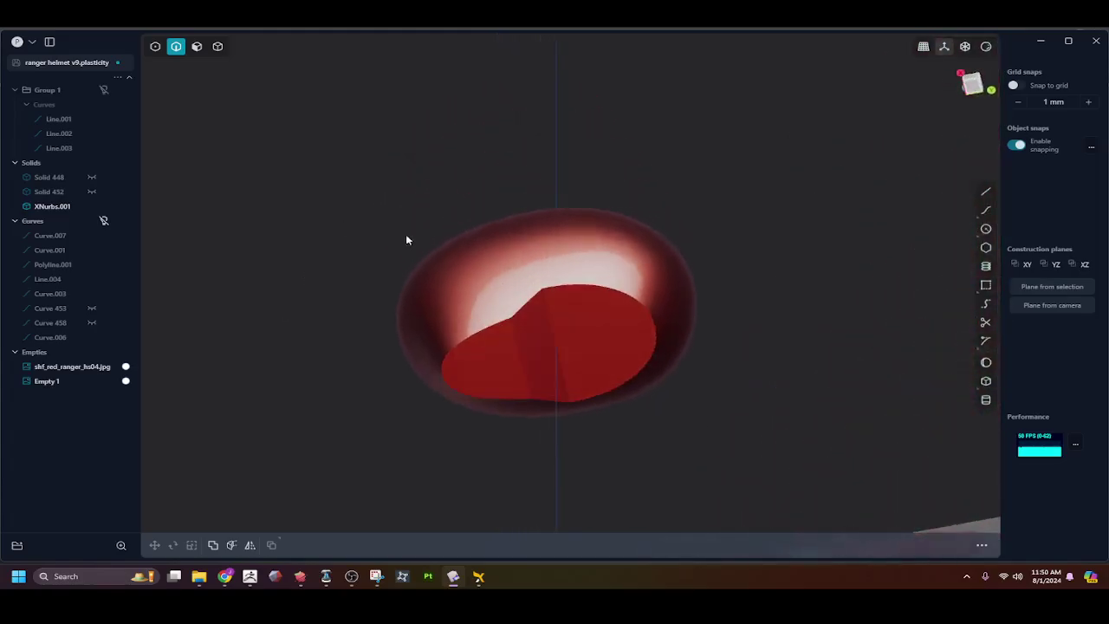
# Fillet the whole loop of edges around the helmet's cut-off bottom
pyautogui.doubleClick(536, 314)
pyautogui.press('f')
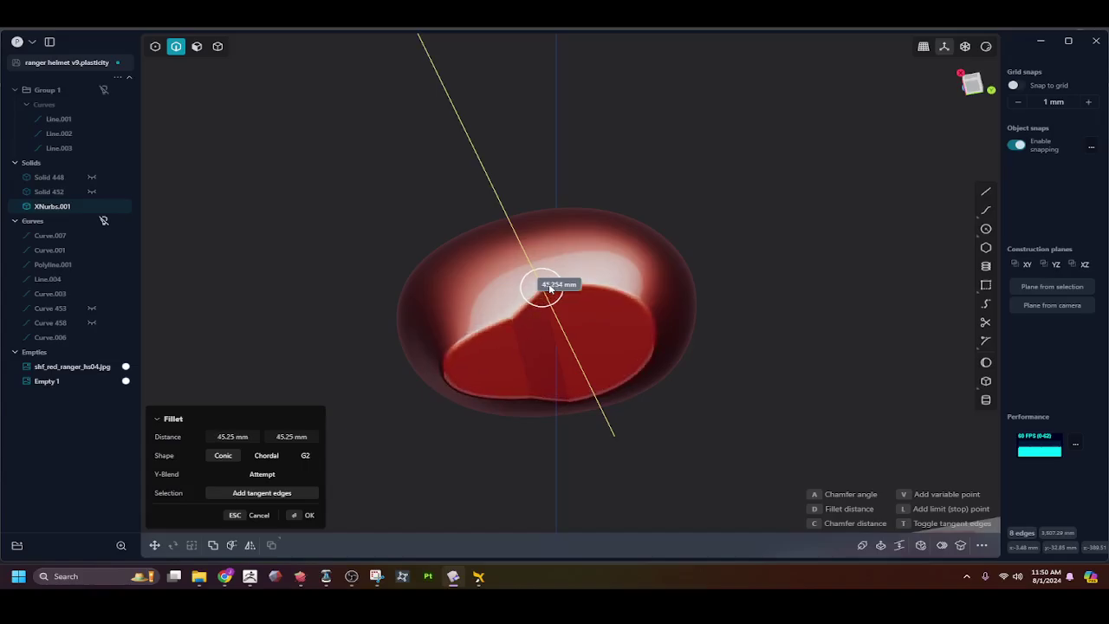
pyautogui.click(549, 288)
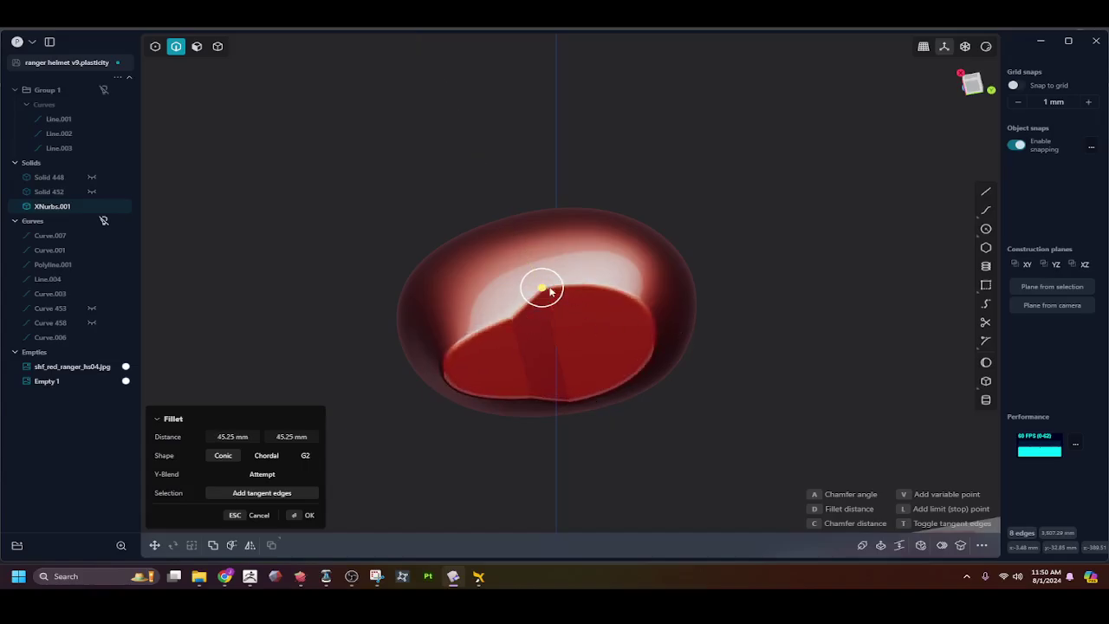
pyautogui.moveTo(550, 291); pyautogui.dragTo(543, 292)
pyautogui.press('Return')
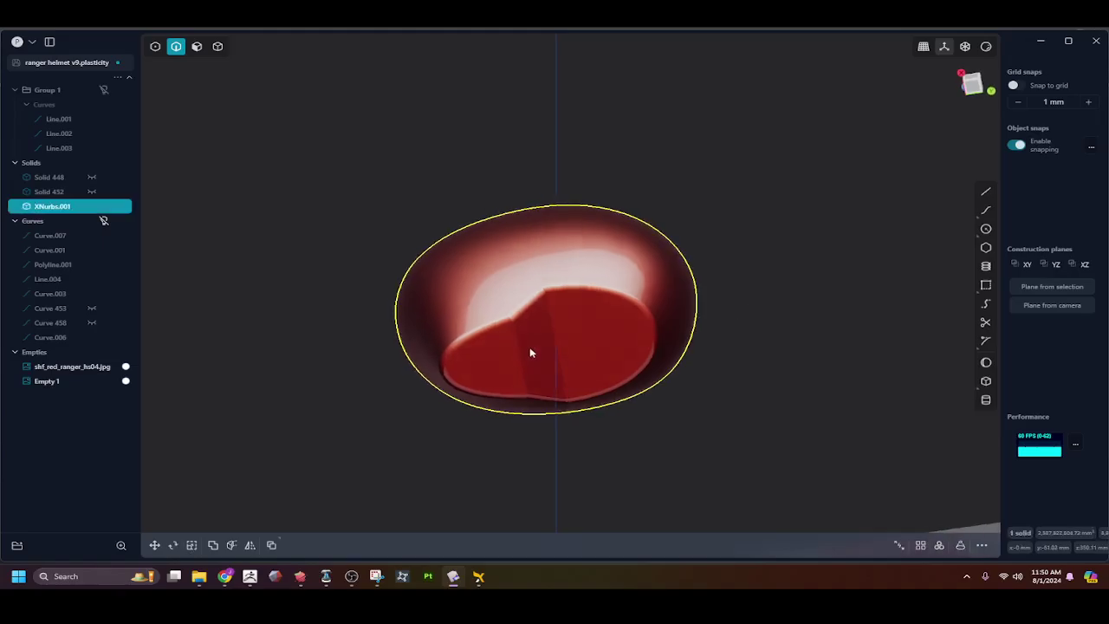
# Hide both reference images in the Empties group, leaving only the helmet solid in view
pyautogui.moveTo(531, 352); pyautogui.dragTo(511, 394, button='middle')
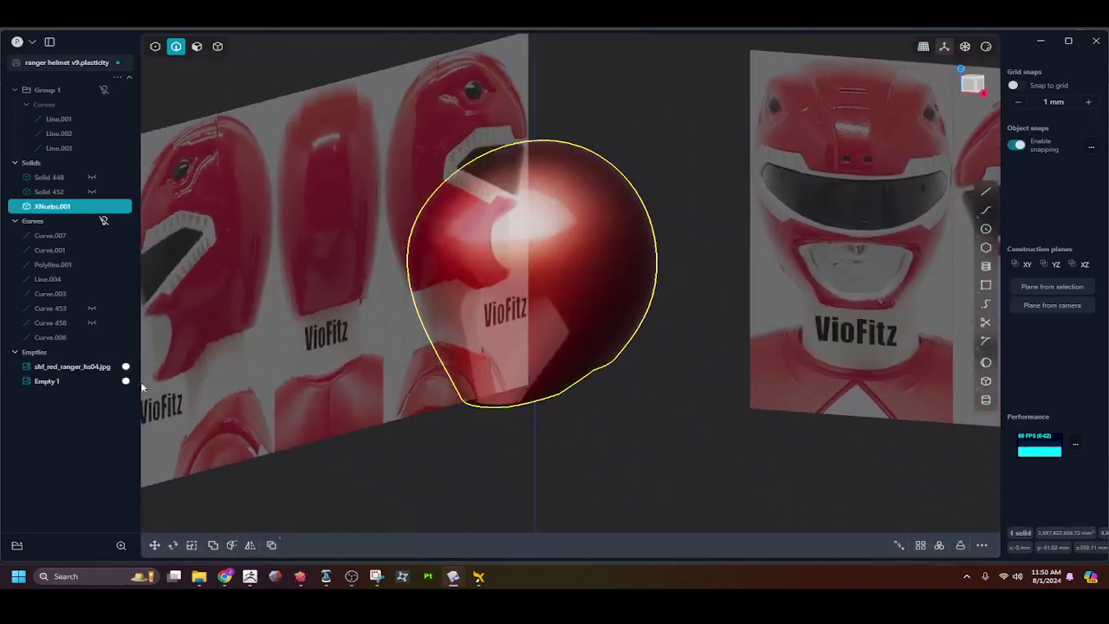
pyautogui.click(102, 352)
pyautogui.moveTo(485, 354); pyautogui.dragTo(522, 384, button='middle')
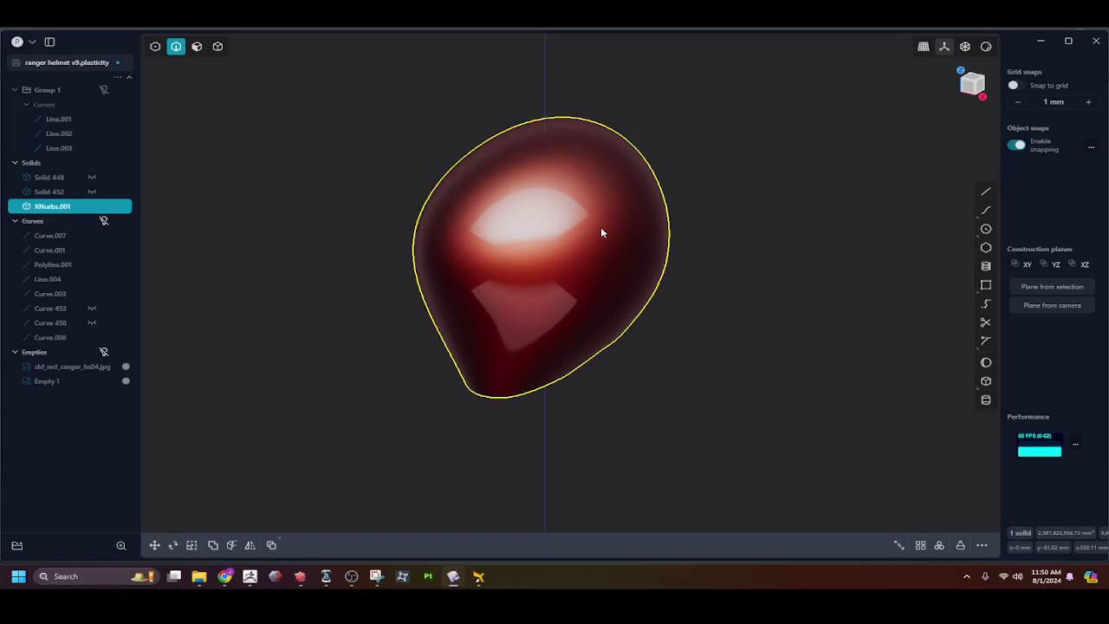
pyautogui.hotkey('alt', 'shift', 'z')
pyautogui.moveTo(361, 317); pyautogui.dragTo(483, 261, button='middle')
pyautogui.moveTo(607, 375); pyautogui.dragTo(627, 337, button='middle')
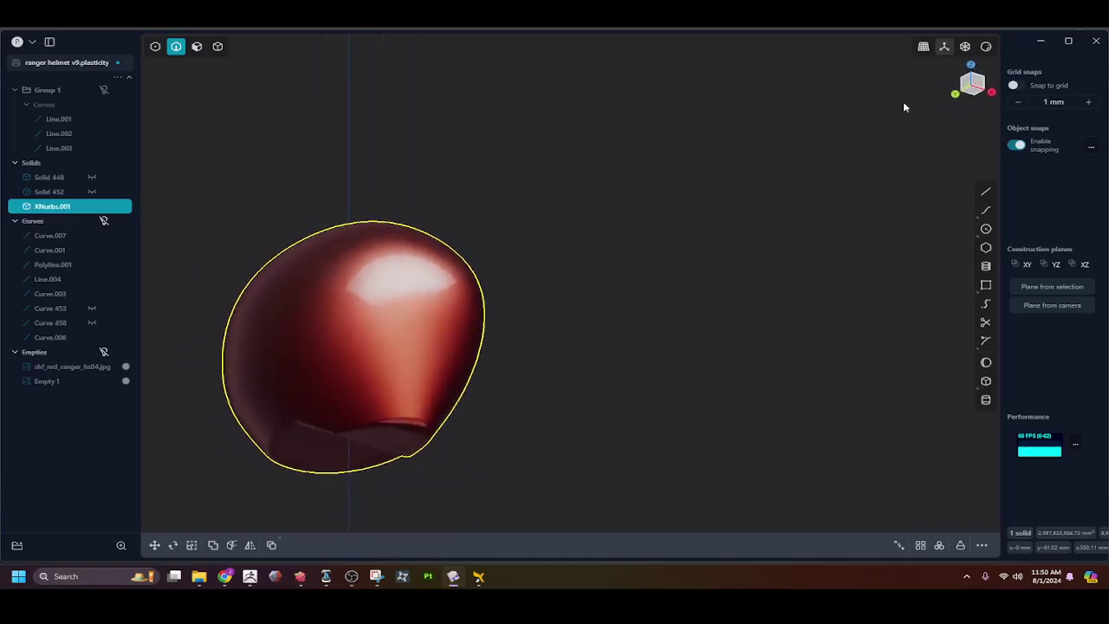
# Check the helmet's surface continuity with zebra stripes from several sides, restore the normal shaded render mode and deselect the helmet
pyautogui.click(986, 46)
pyautogui.click(1034, 179)
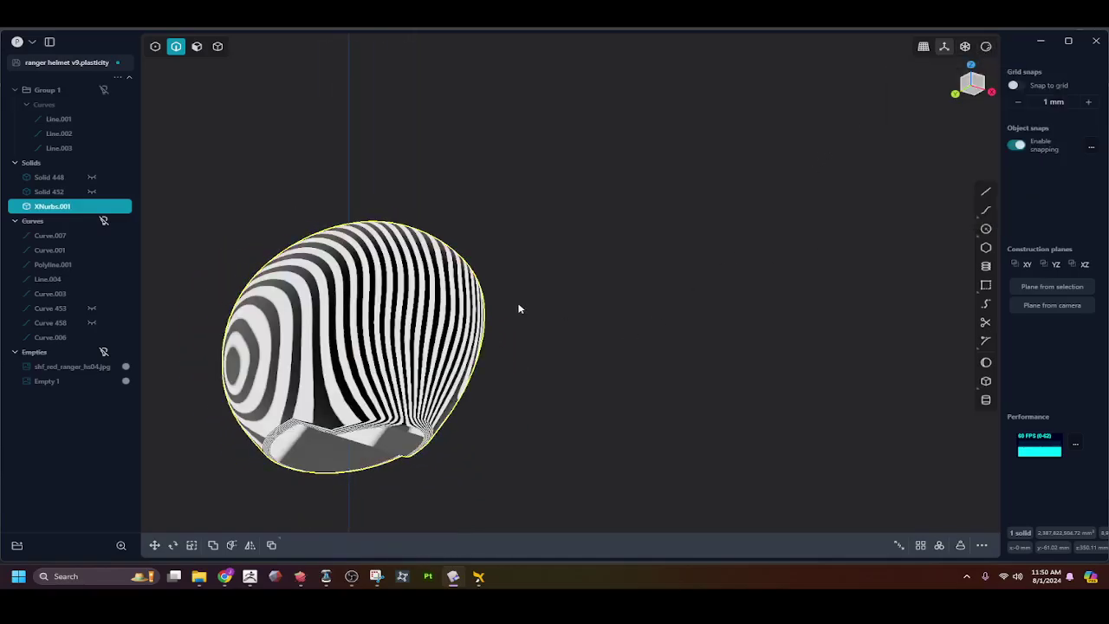
pyautogui.moveTo(478, 307)
pyautogui.mouseDown(button='middle')
pyautogui.moveTo(291, 357)
pyautogui.moveTo(684, 324)
pyautogui.moveTo(742, 339)
pyautogui.moveTo(430, 327)
pyautogui.moveTo(387, 312)
pyautogui.moveTo(642, 338)
pyautogui.moveTo(621, 298)
pyautogui.moveTo(575, 281)
pyautogui.moveTo(625, 280)
pyautogui.mouseUp(button='middle')
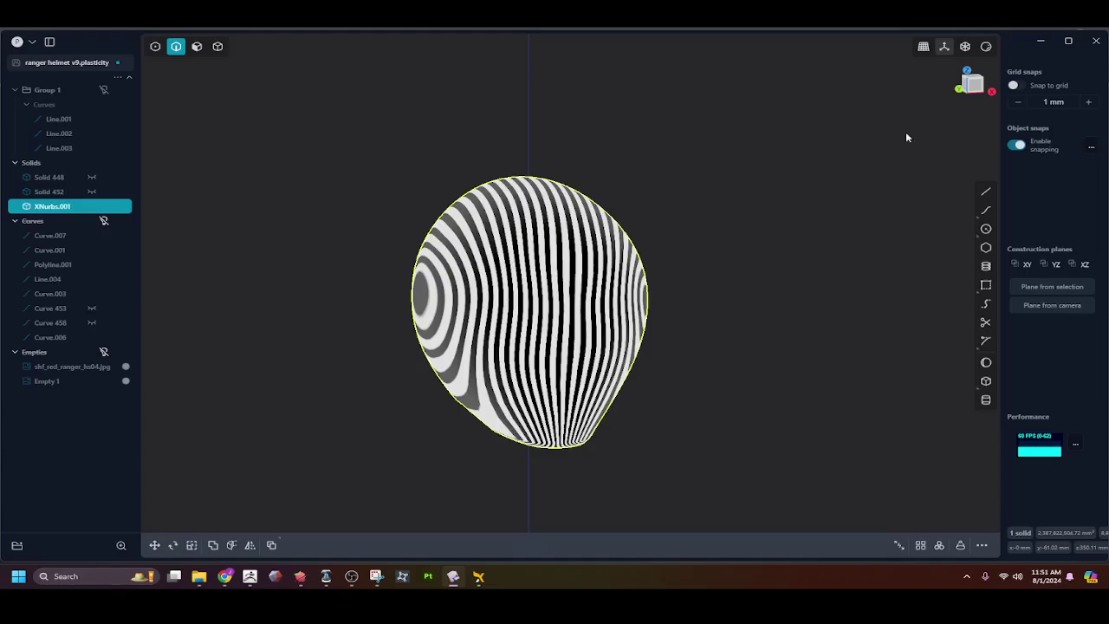
pyautogui.click(986, 46)
pyautogui.moveTo(762, 156)
pyautogui.mouseDown(button='middle')
pyautogui.moveTo(708, 142)
pyautogui.moveTo(804, 114)
pyautogui.mouseUp(button='middle')
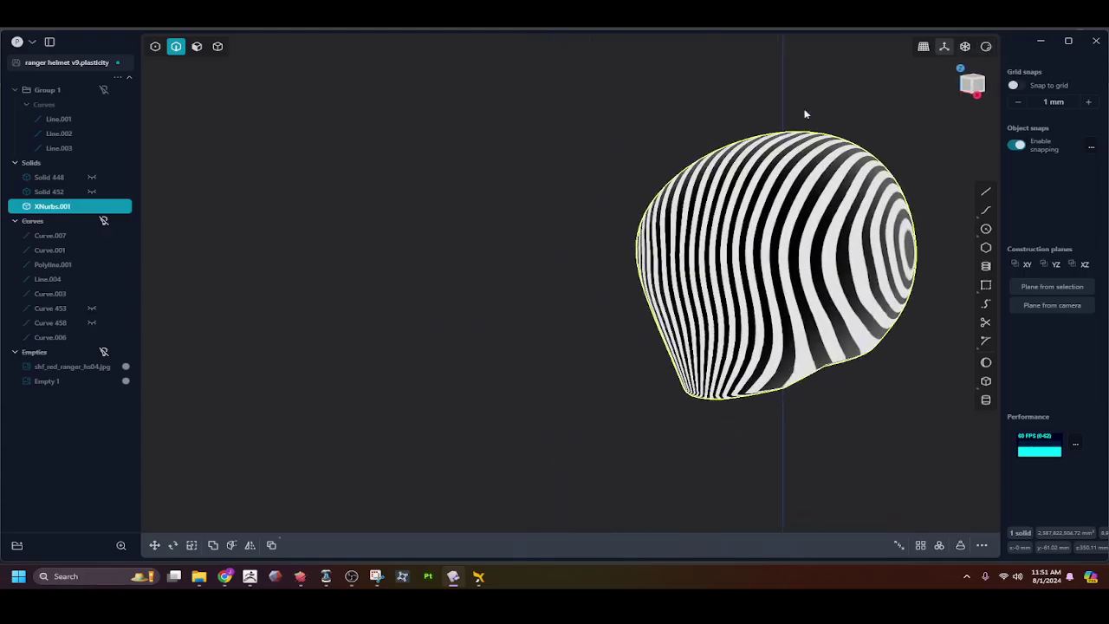
pyautogui.click(986, 46)
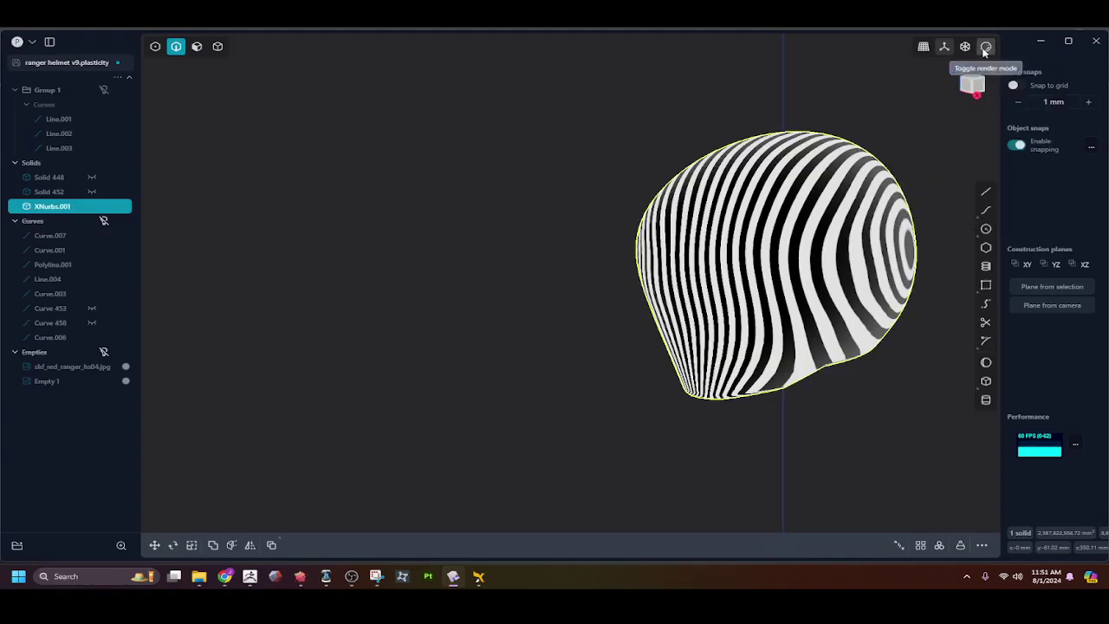
pyautogui.click(956, 93)
pyautogui.click(898, 381)
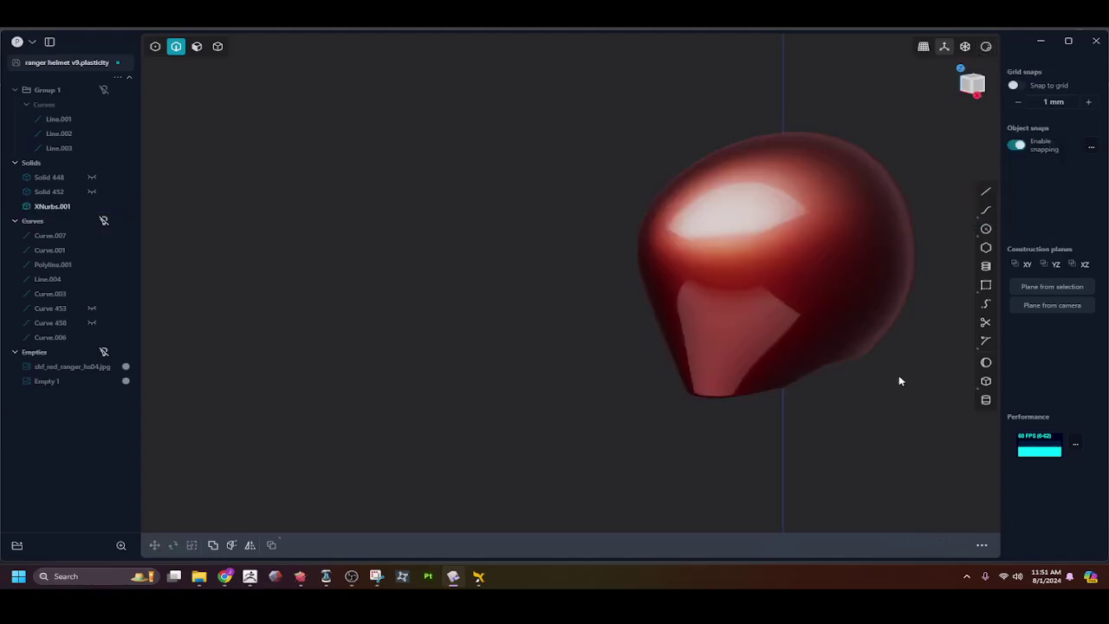
# Turn off the axis display in the viewport
pyautogui.keyDown('shift'); pyautogui.moveTo(899, 381); pyautogui.dragTo(735, 432, button='middle'); pyautogui.keyUp('shift')
pyautogui.moveTo(773, 384); pyautogui.dragTo(624, 146, button='middle')
pyautogui.click(944, 46)
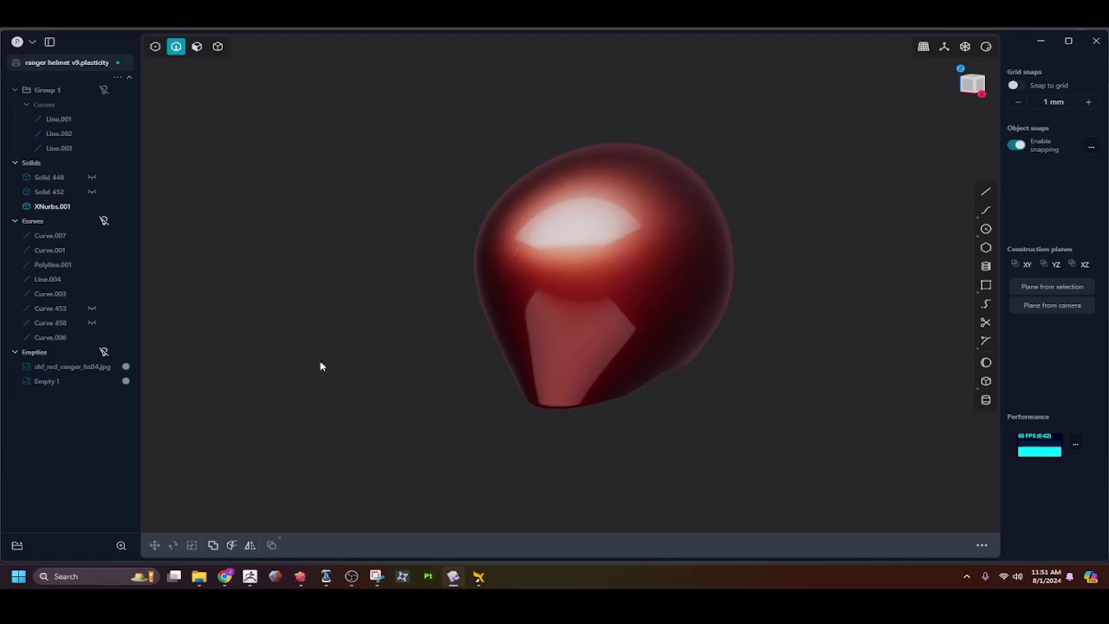
# Show the construction curves on the helmet to review them, and hide them again
pyautogui.click(103, 222)
pyautogui.moveTo(719, 237); pyautogui.dragTo(658, 346, button='middle')
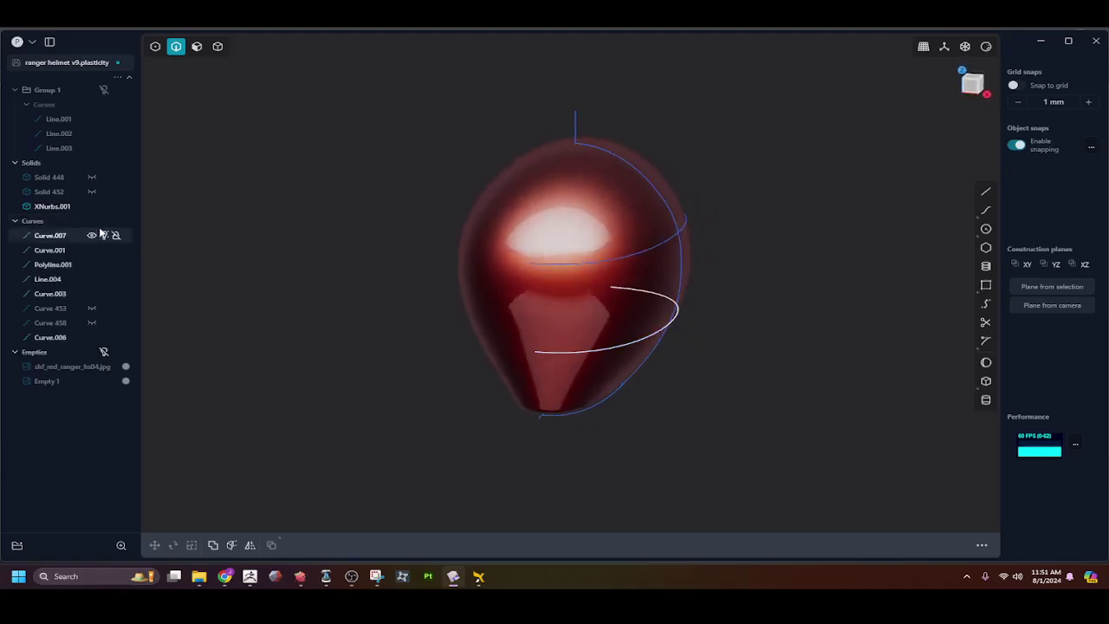
pyautogui.click(103, 220)
# Swap the XNurbs.001 helmet for Solid 452 and examine its centre seam and overall shape from the front, sides and above
pyautogui.click(92, 206)
pyautogui.click(92, 191)
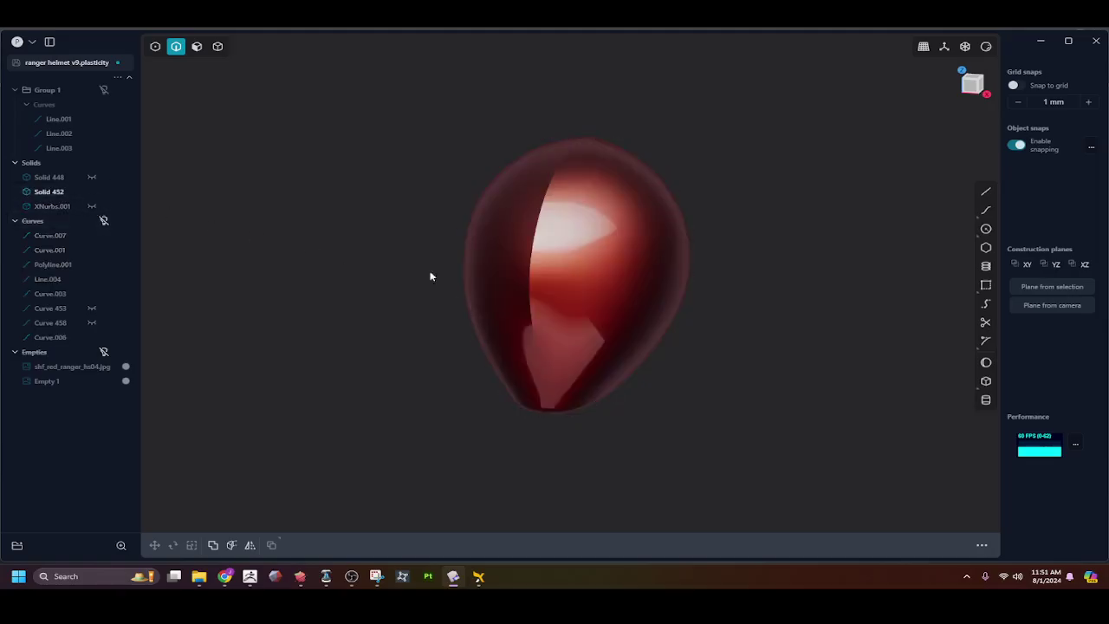
pyautogui.moveTo(430, 273); pyautogui.dragTo(624, 278, button='middle')
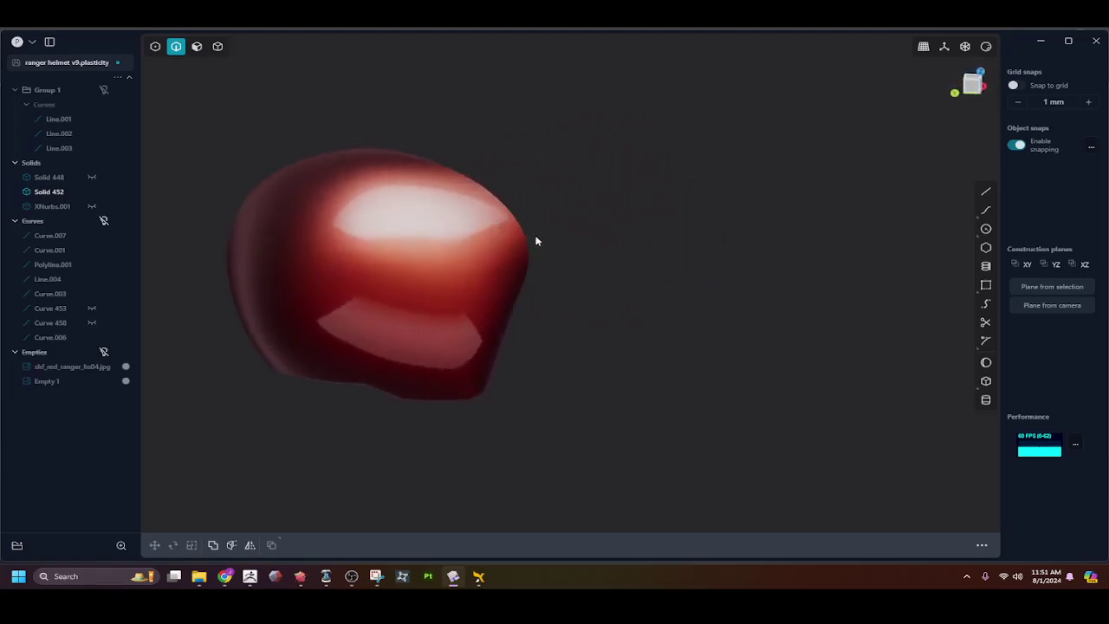
pyautogui.moveTo(432, 175); pyautogui.dragTo(416, 234, button='middle')
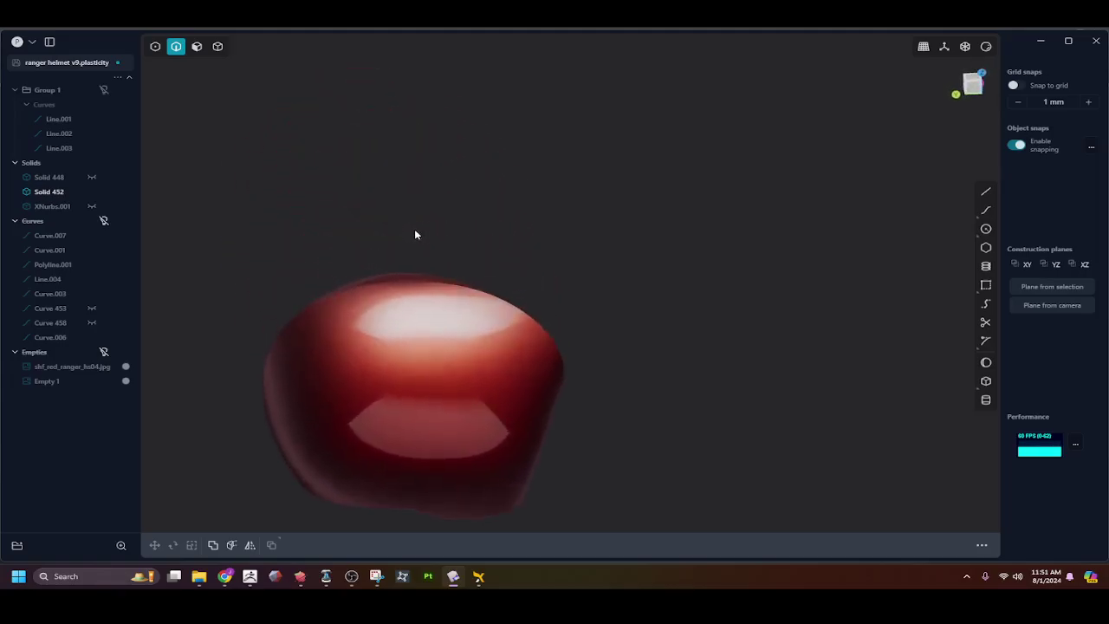
pyautogui.moveTo(478, 415); pyautogui.dragTo(423, 396, button='middle')
pyautogui.moveTo(482, 460); pyautogui.dragTo(500, 370, button='middle')
pyautogui.moveTo(645, 331); pyautogui.dragTo(545, 316, button='middle')
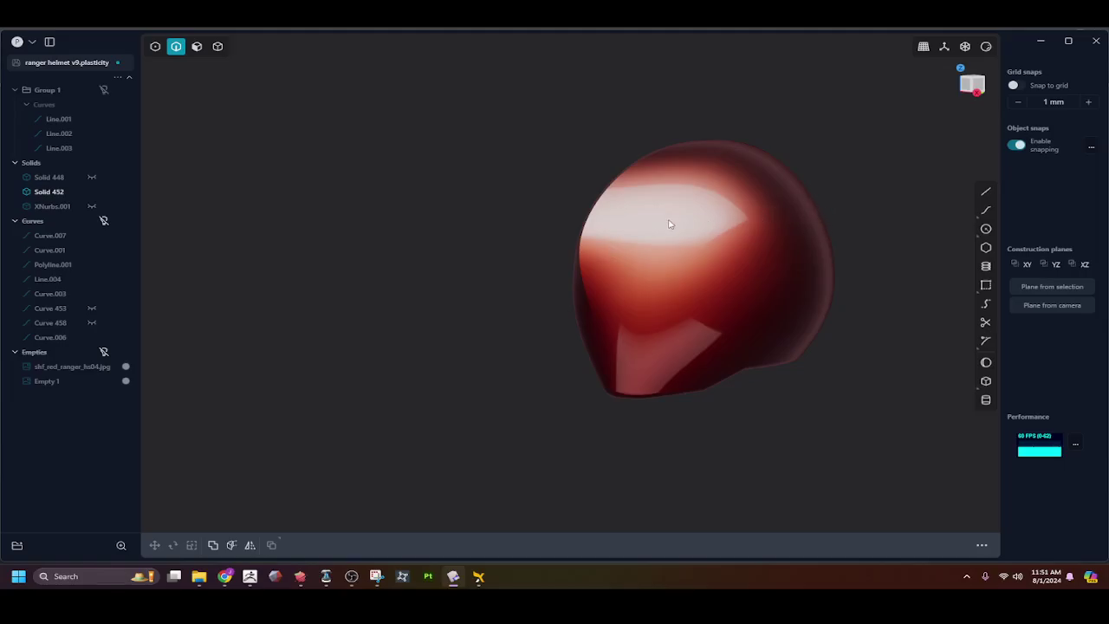
pyautogui.moveTo(668, 225)
pyautogui.mouseDown(button='middle')
pyautogui.moveTo(569, 281)
pyautogui.moveTo(589, 303)
pyautogui.moveTo(678, 218)
pyautogui.mouseUp(button='middle')
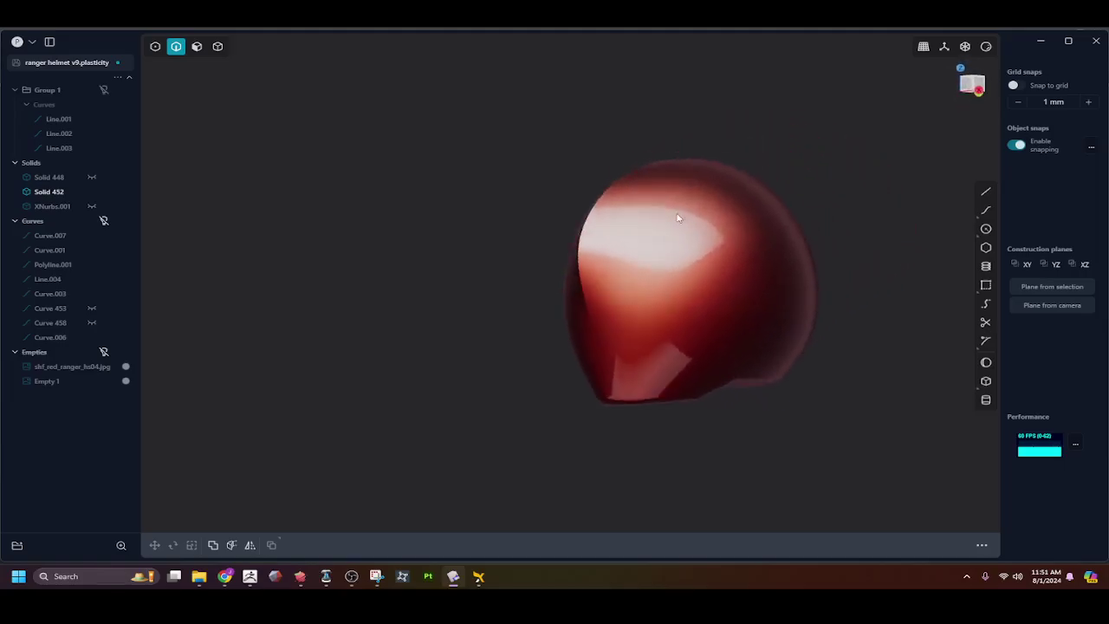
pyautogui.moveTo(589, 265); pyautogui.dragTo(629, 309, button='middle')
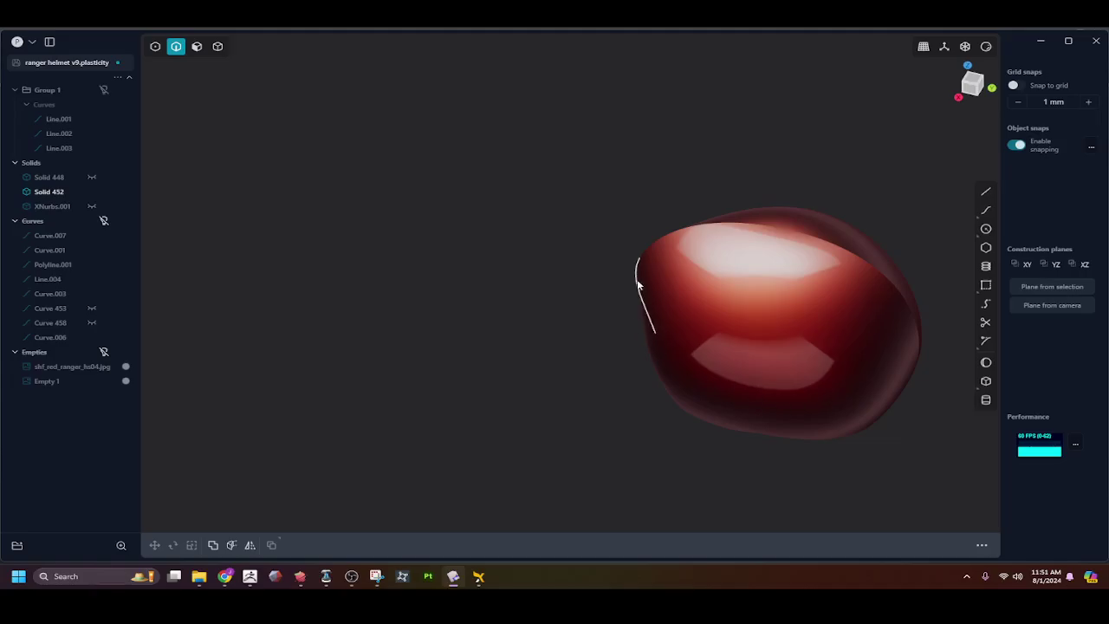
pyautogui.moveTo(716, 343); pyautogui.dragTo(849, 307, button='middle')
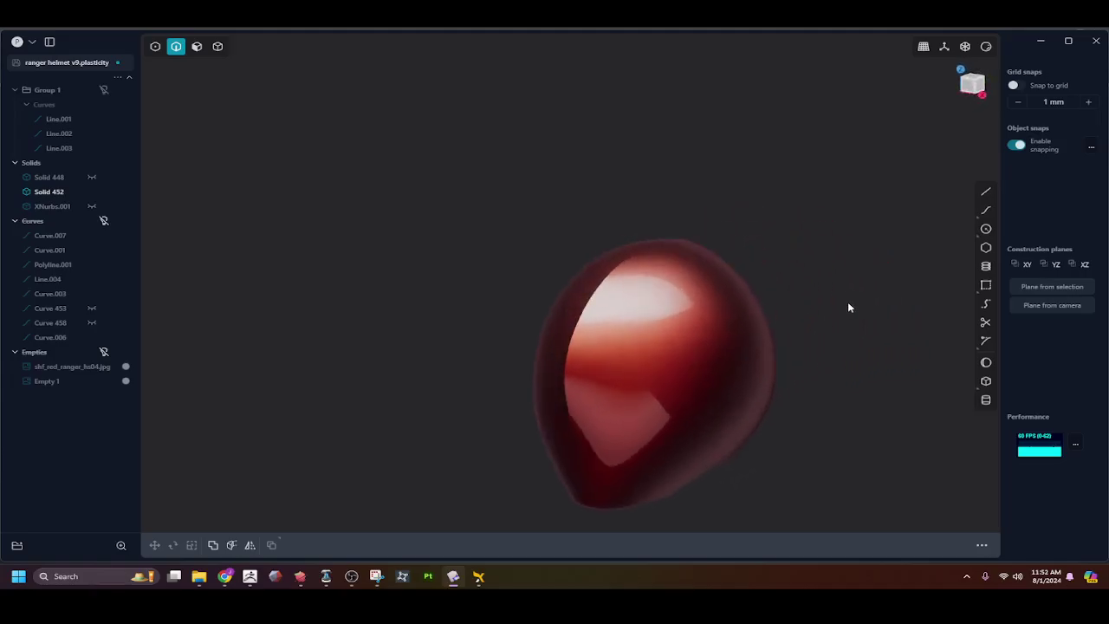
pyautogui.keyDown('shift'); pyautogui.moveTo(649, 436); pyautogui.dragTo(633, 256, button='middle'); pyautogui.keyUp('shift')
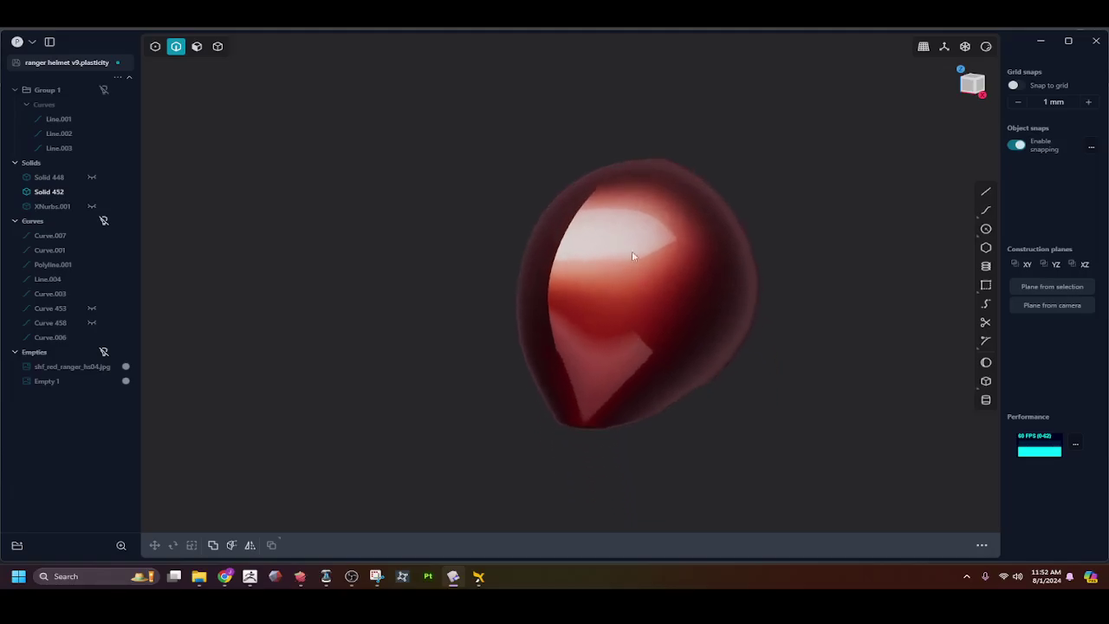
pyautogui.moveTo(620, 341); pyautogui.dragTo(722, 347, button='middle')
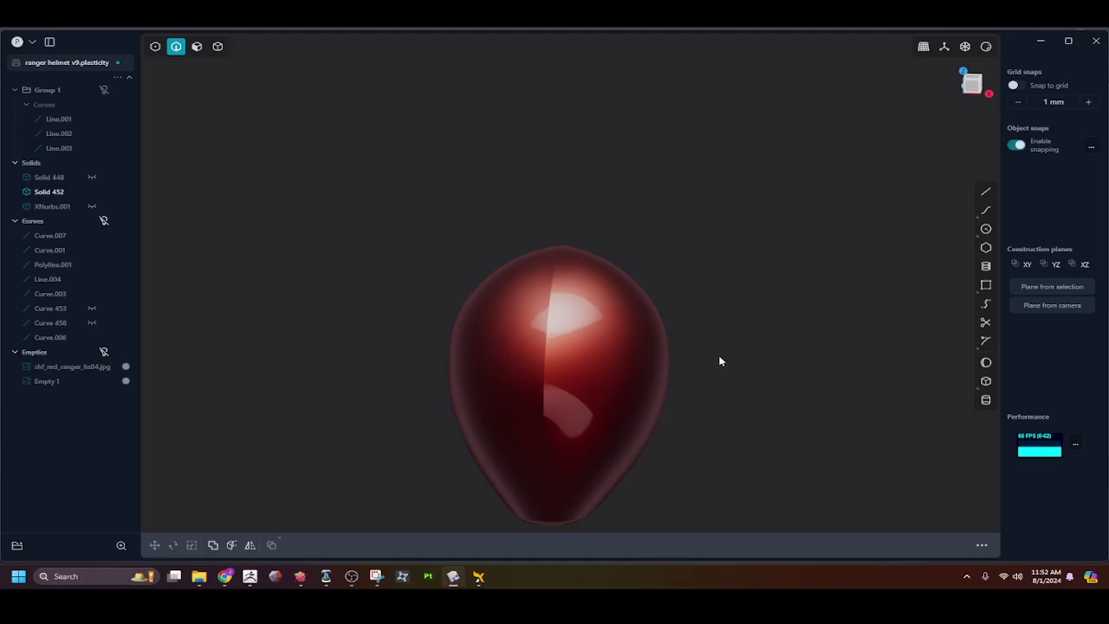
pyautogui.moveTo(719, 328); pyautogui.dragTo(537, 248, button='middle')
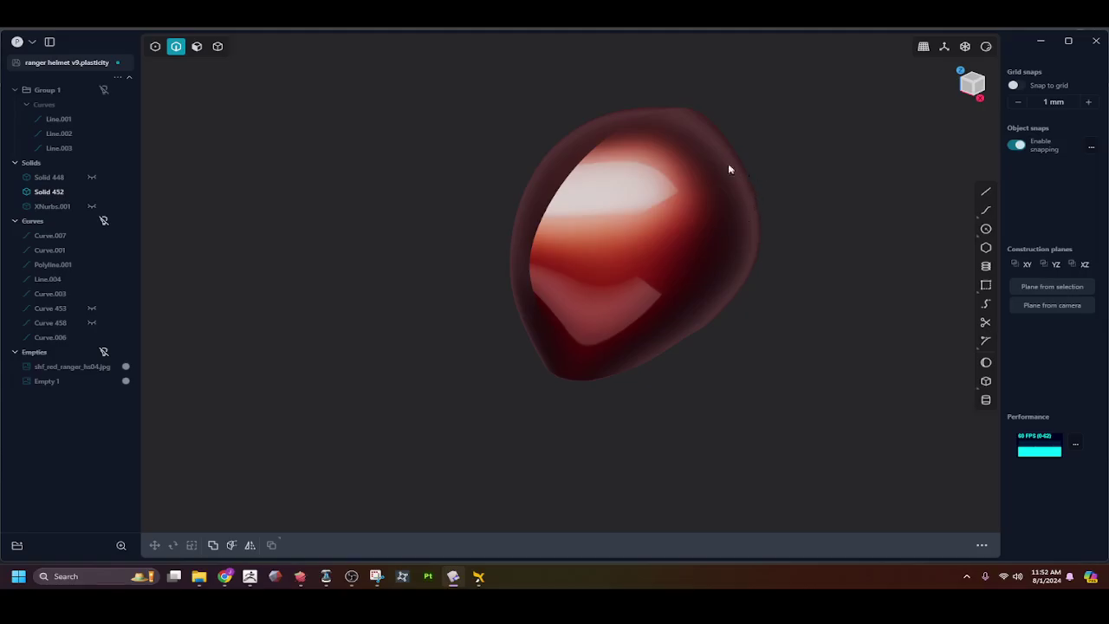
# Show XNurbs.001 again, hide Solid 452, and display the construction curves over the helmet
pyautogui.click(92, 207)
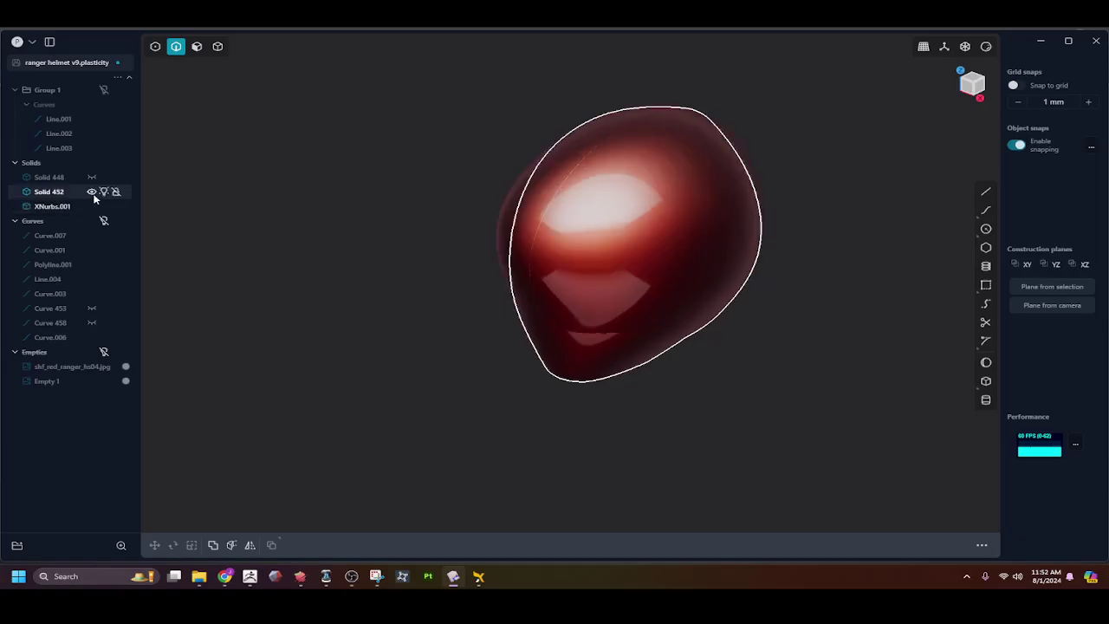
pyautogui.click(92, 192)
pyautogui.click(103, 220)
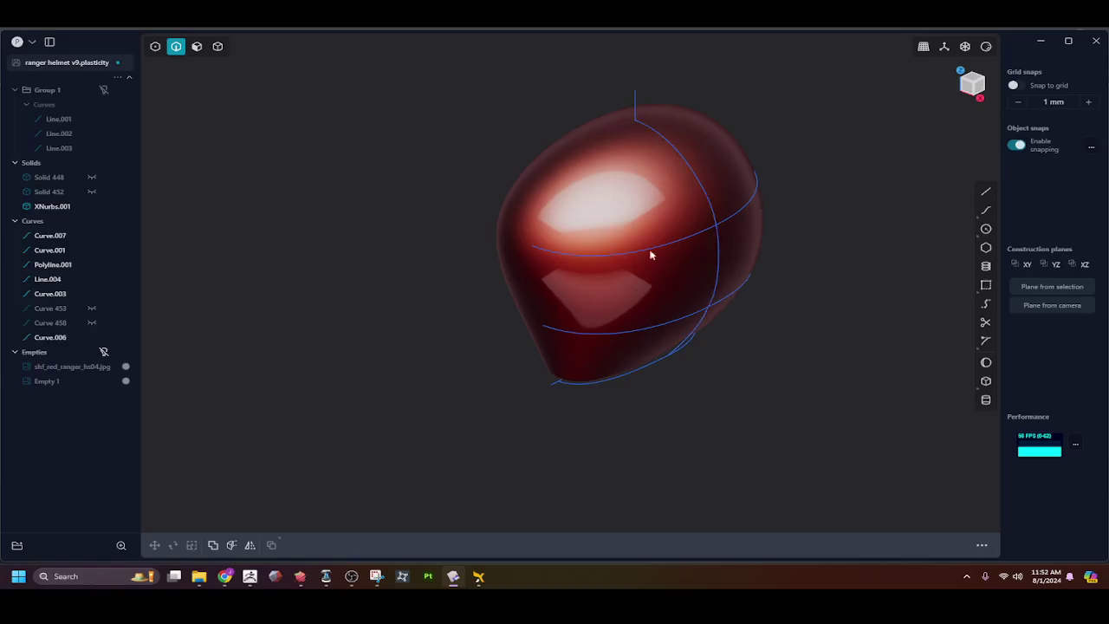
pyautogui.moveTo(690, 388); pyautogui.dragTo(691, 426, button='middle')
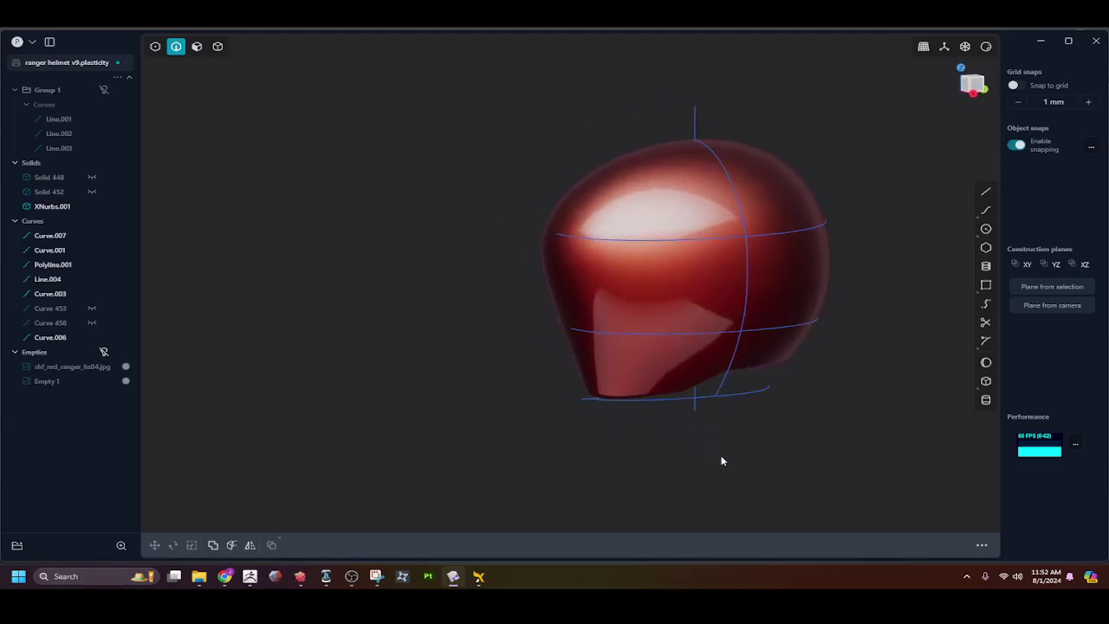
pyautogui.moveTo(758, 389); pyautogui.dragTo(824, 395, button='middle')
pyautogui.moveTo(664, 425); pyautogui.dragTo(351, 586, button='middle')
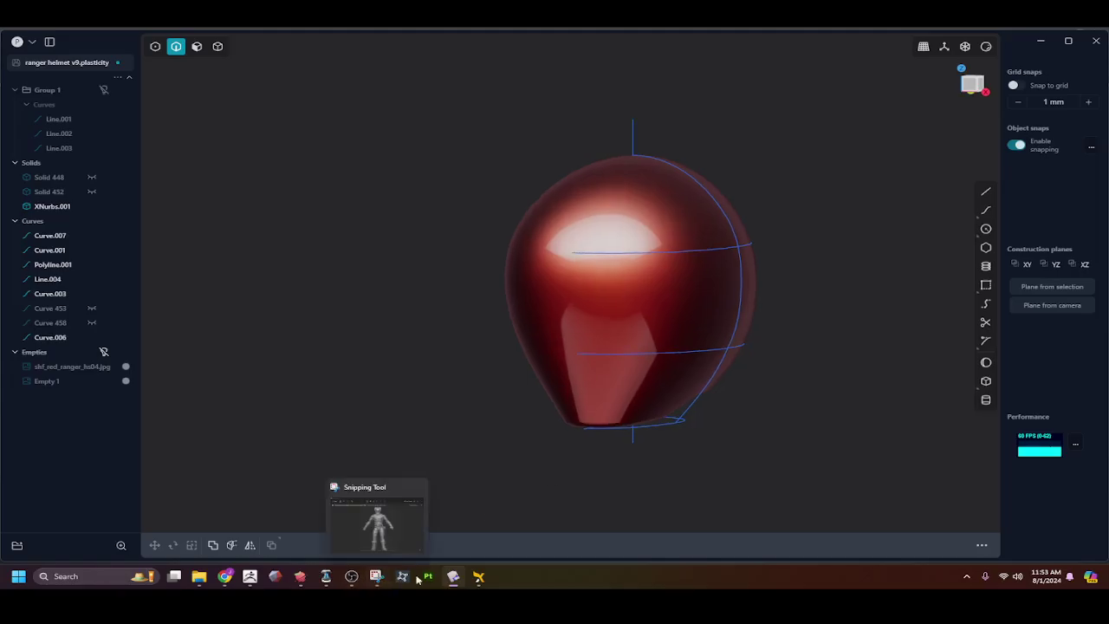
# Switch to the OBS window
pyautogui.moveTo(450, 579)
pyautogui.moveTo(382, 582)
pyautogui.click(355, 583)
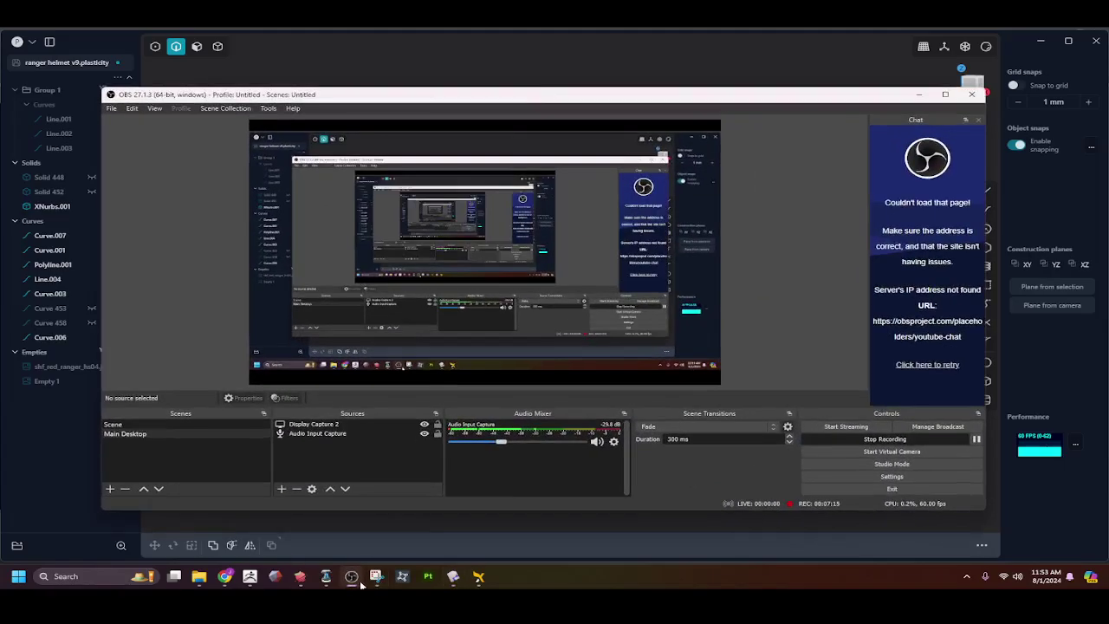